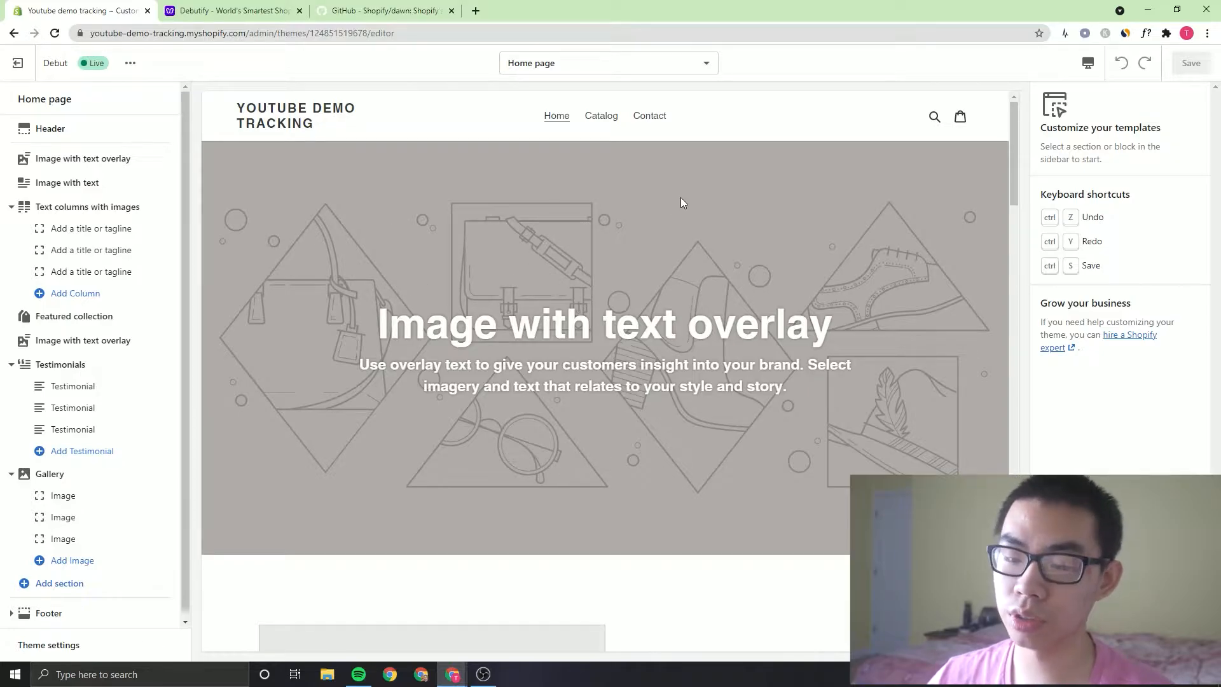
- Add a Featured collection section to the Debut theme's home page, below the Gallery section
scroll(669, 196, "down", 12)
scroll(668, 196, "up", 11)
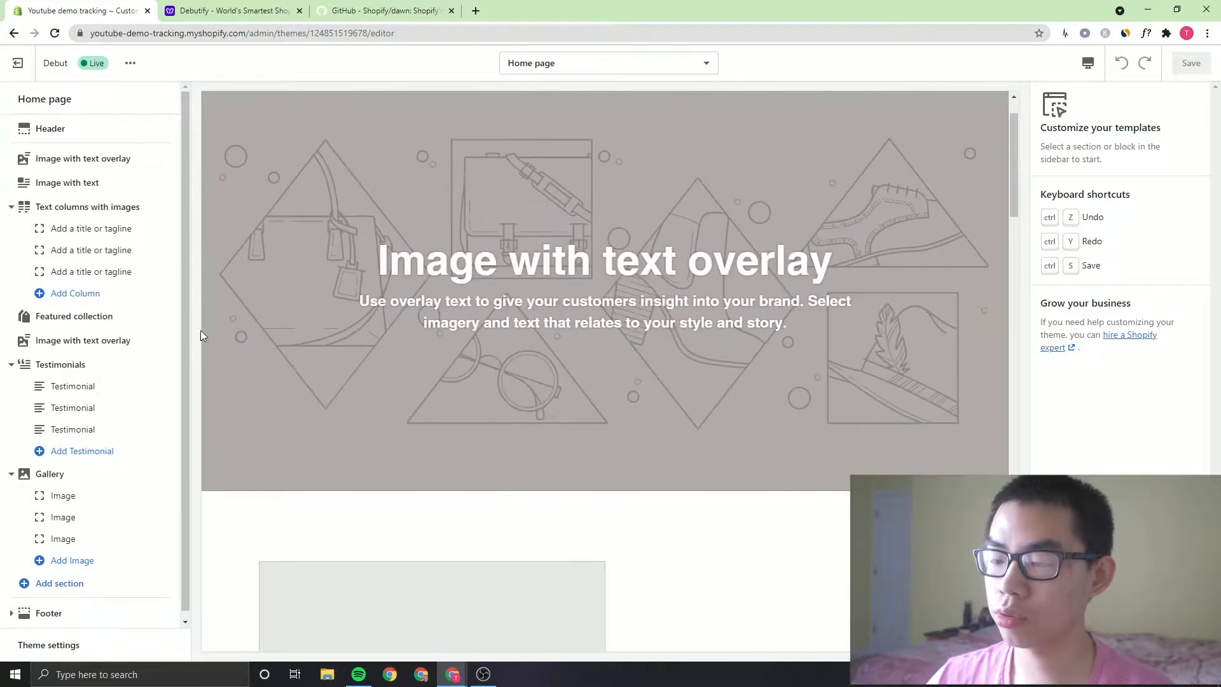
left_click(64, 582)
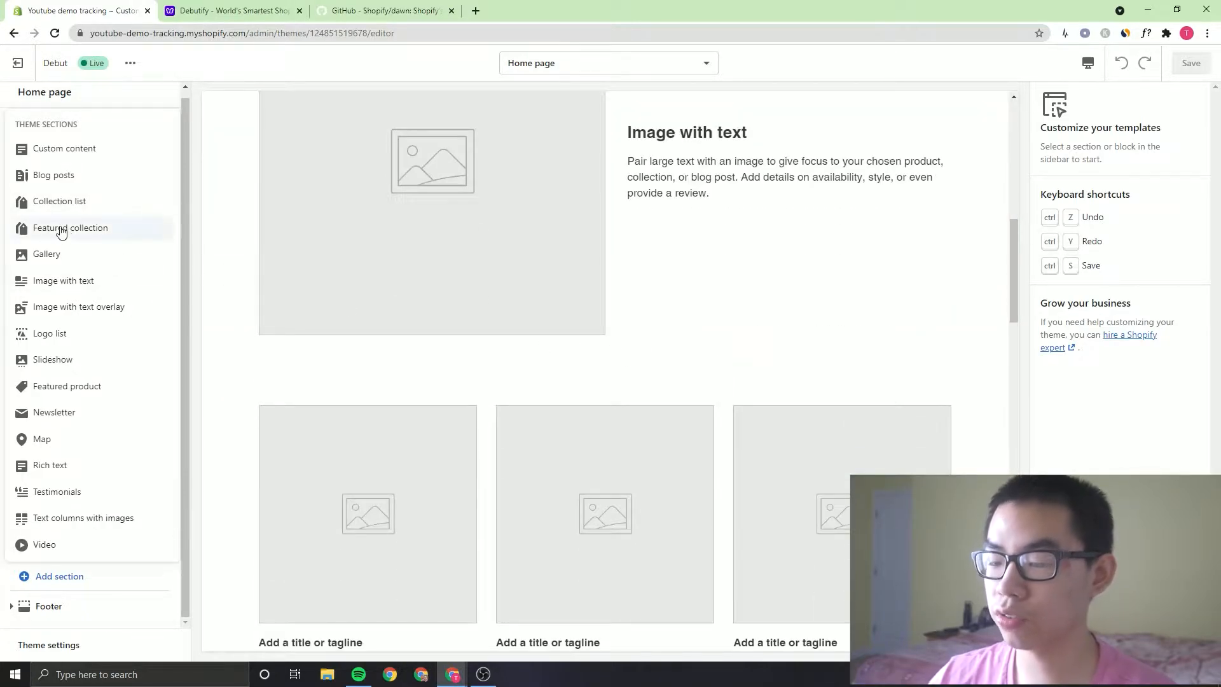
left_click(64, 228)
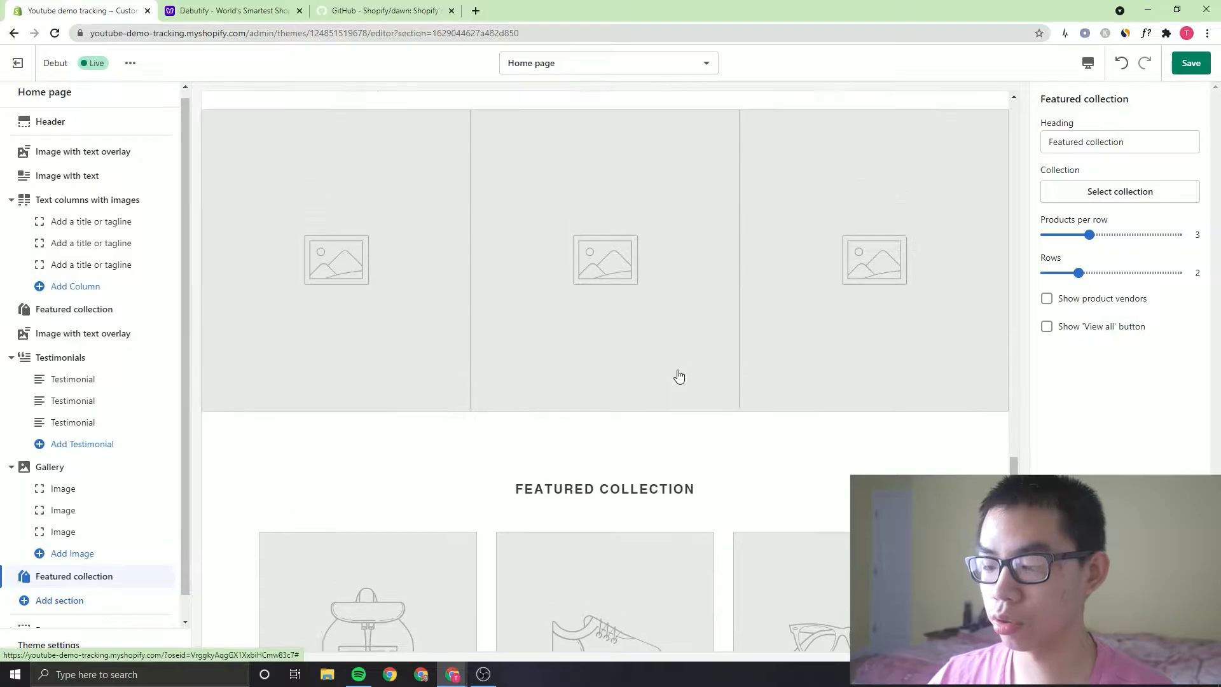
- Look over the home page's existing sections in the preview and add a Newsletter section below the new Featured collection
scroll(679, 376, "up", 20)
scroll(489, 373, "up", 6)
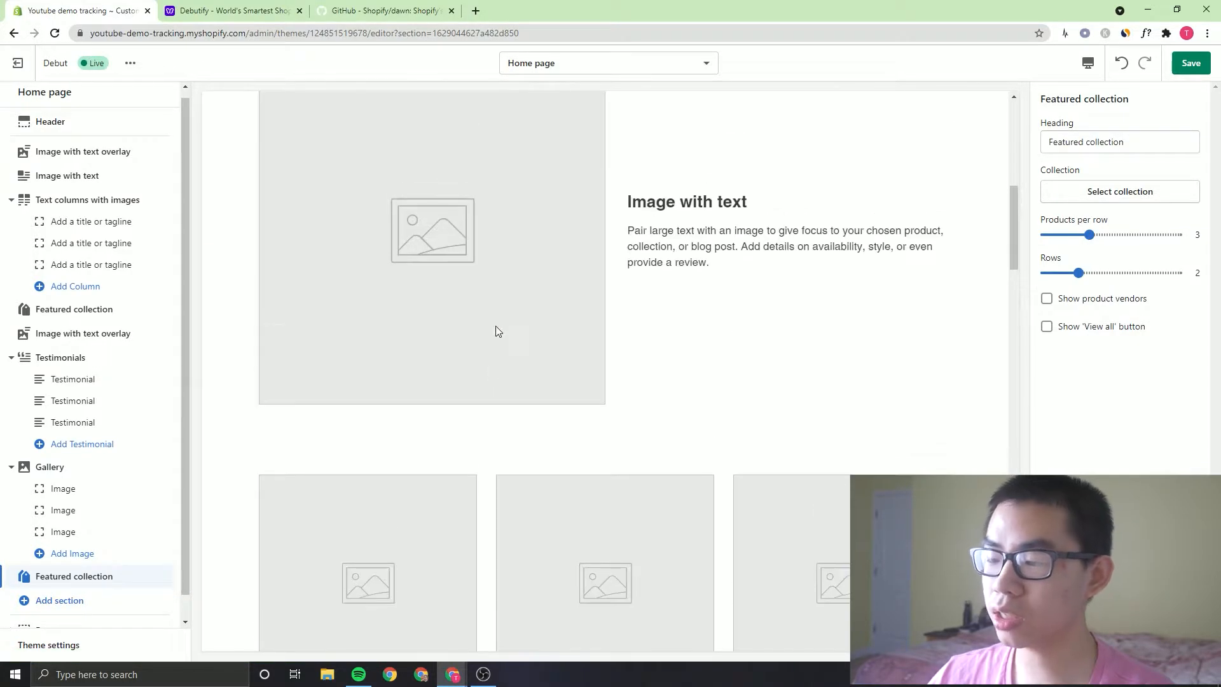
scroll(497, 335, "up", 8)
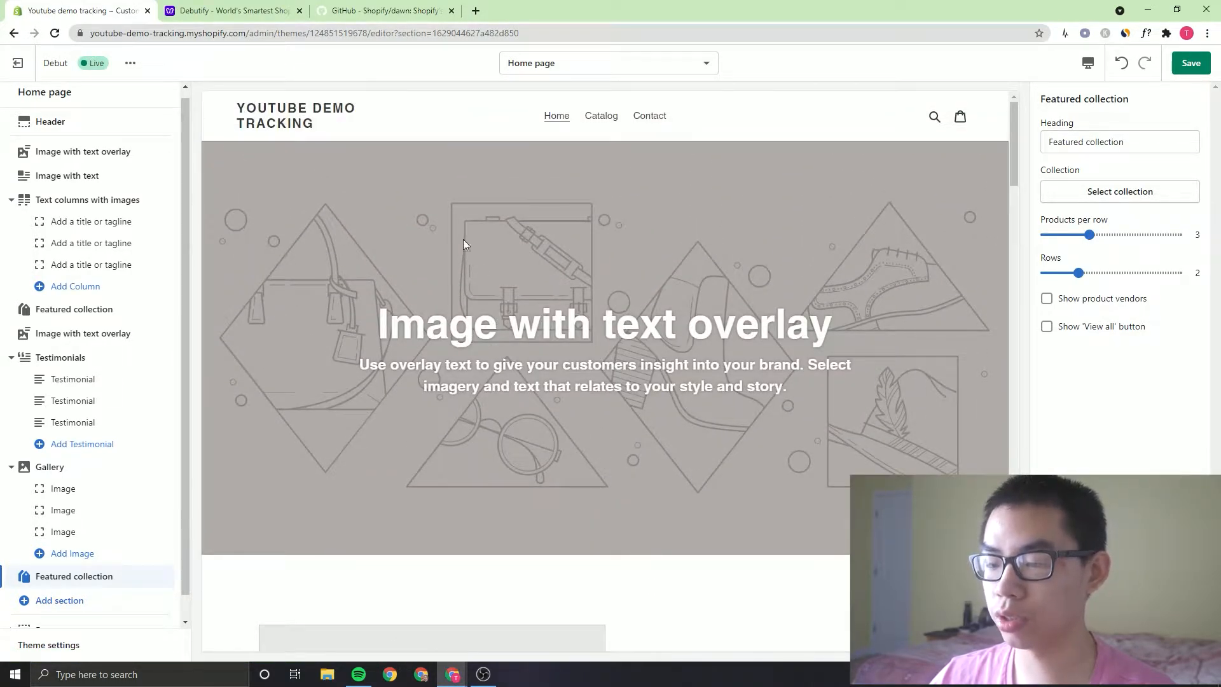
scroll(559, 286, "down", 8)
scroll(604, 267, "down", 4)
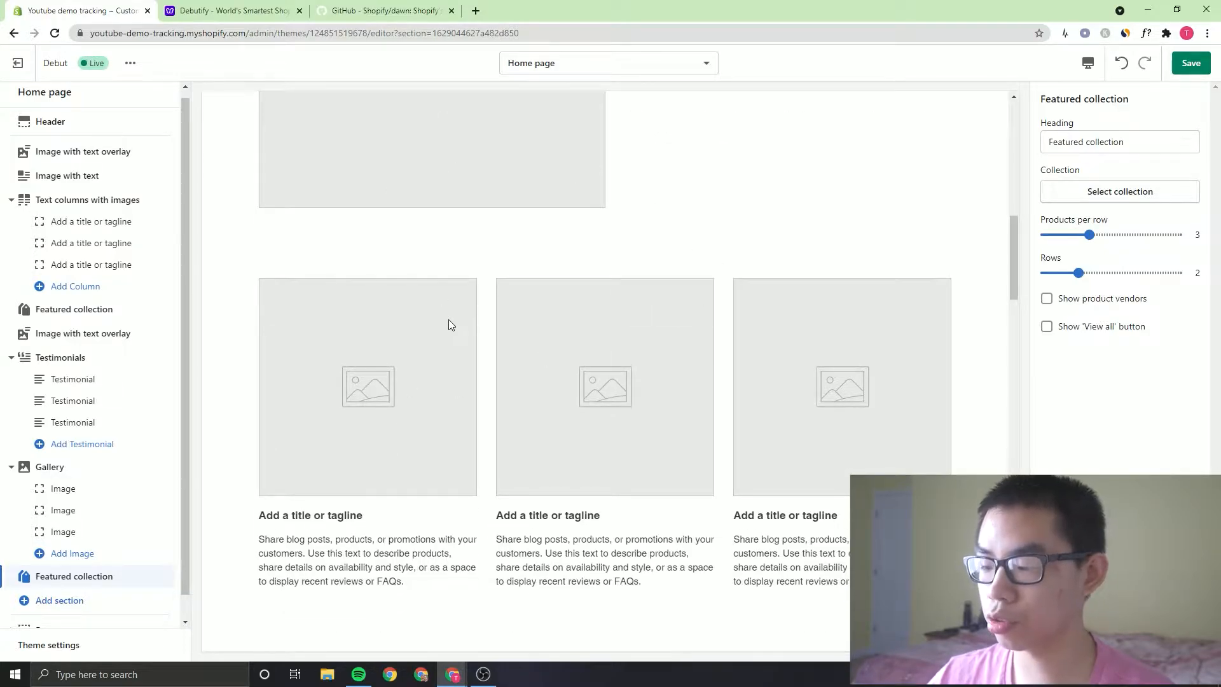
scroll(498, 391, "down", 10)
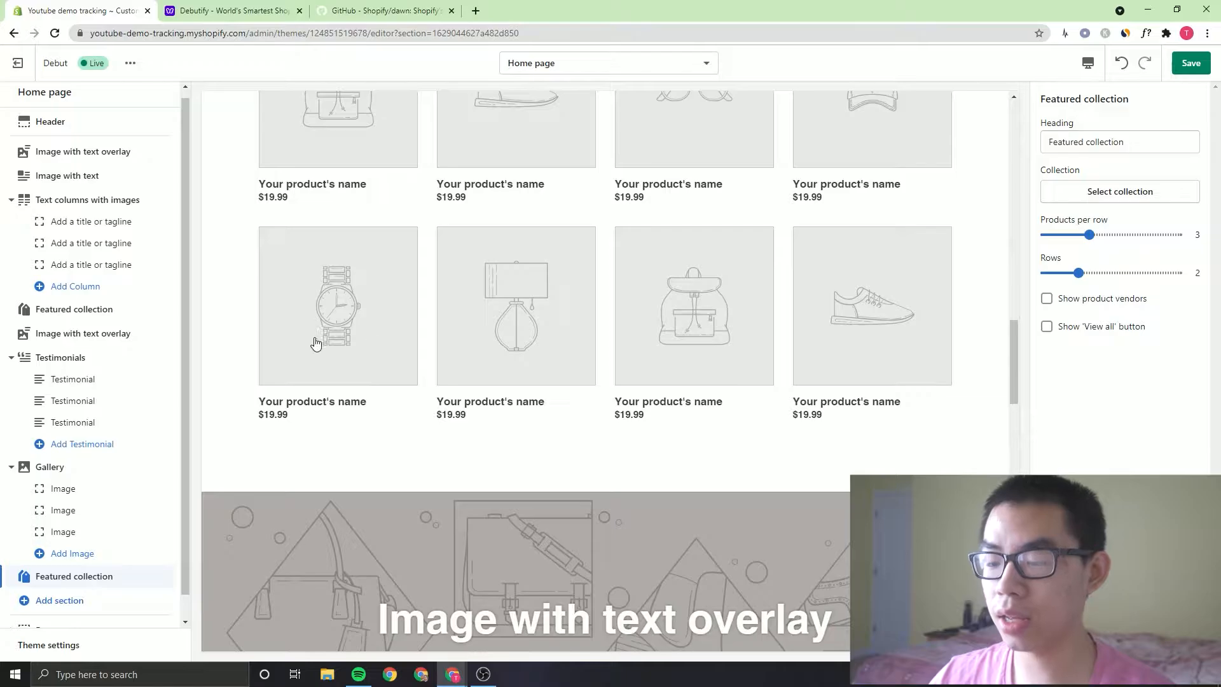
scroll(233, 493, "down", 6)
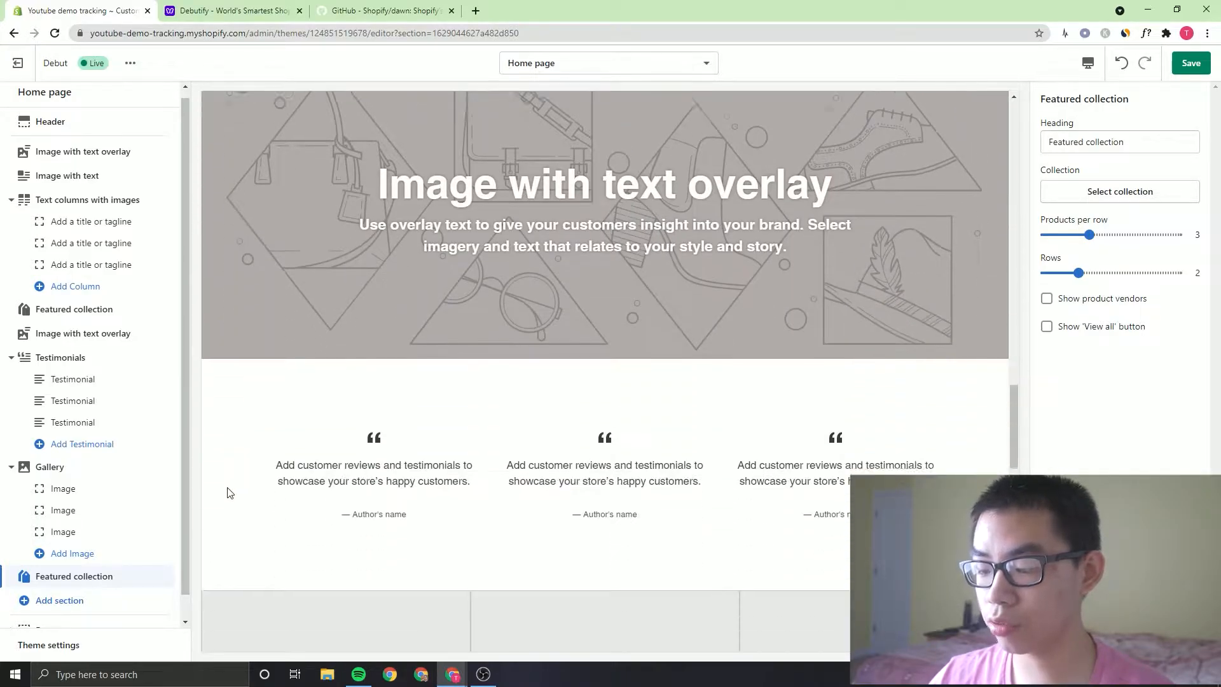
left_click(38, 601)
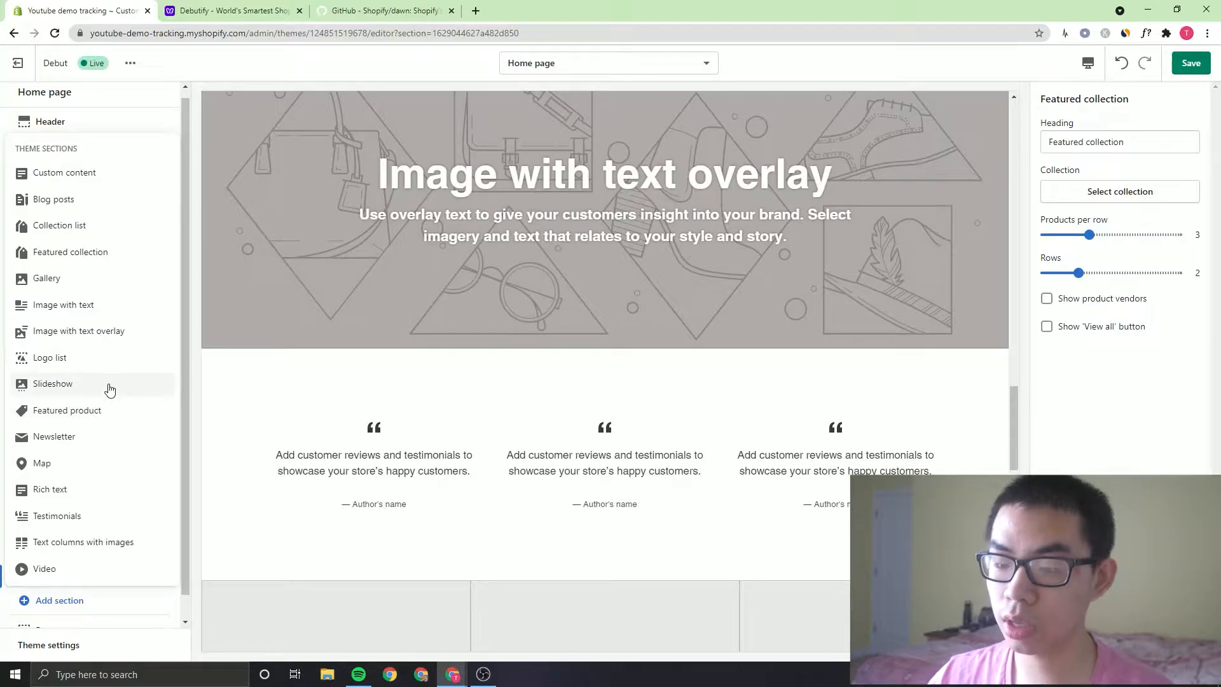
left_click(54, 437)
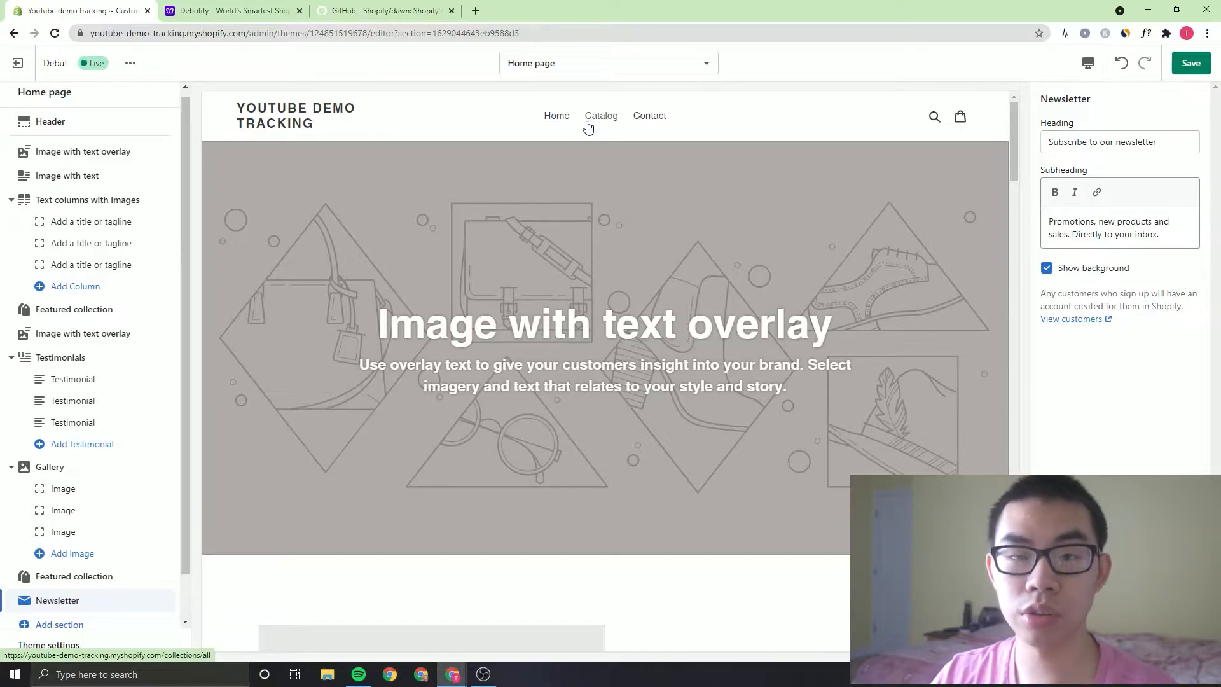
- View the end of the home page preview and expand the Footer section's blocks
left_click_drag(1014, 135, 995, 604)
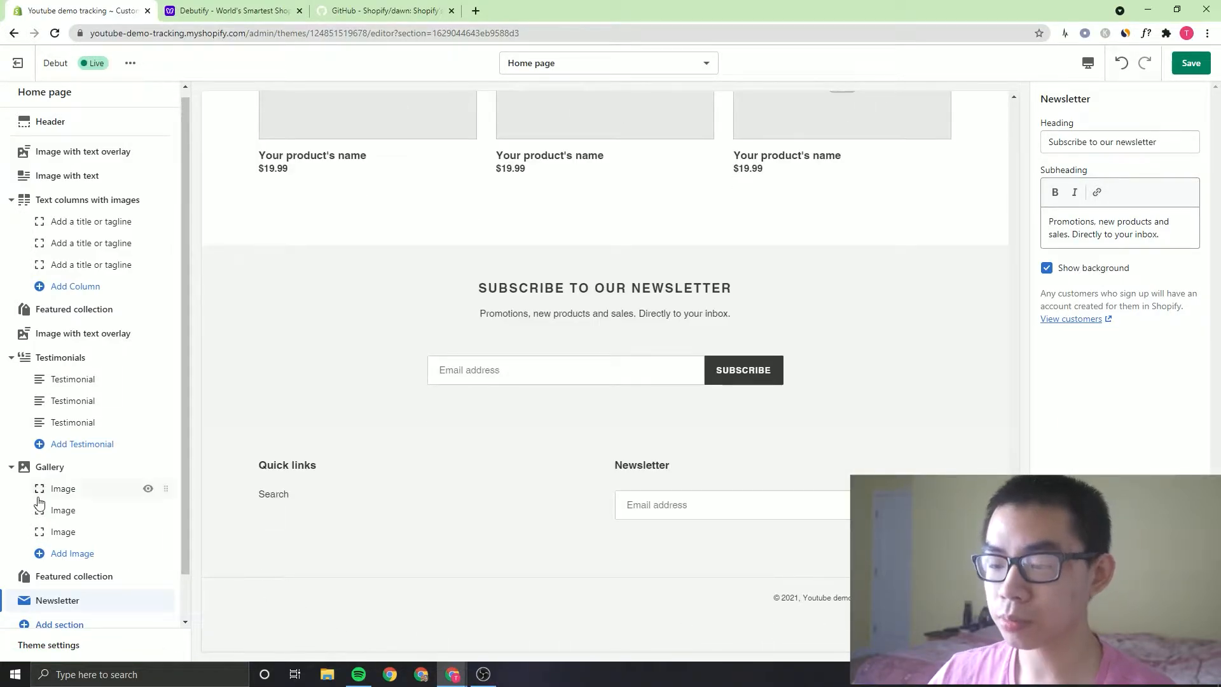
scroll(36, 498, "down", 1)
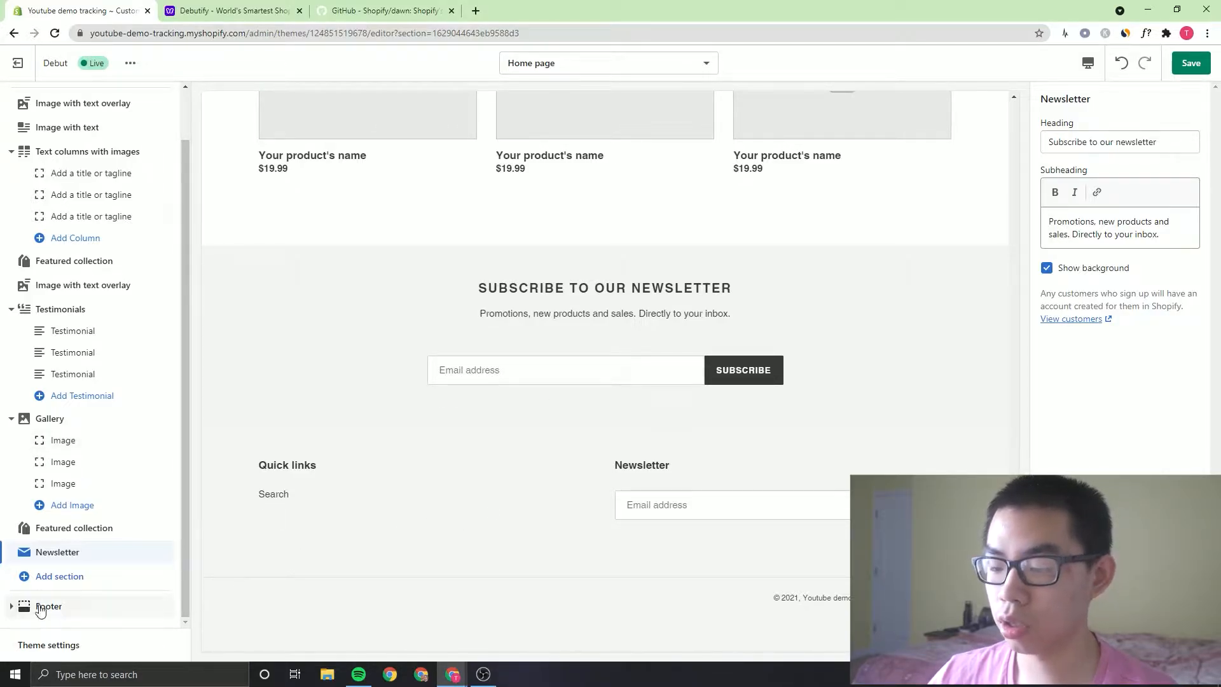
left_click(12, 606)
- Check the Products templates in the page selector and look through the whole home page preview
left_click(555, 66)
left_click(557, 180)
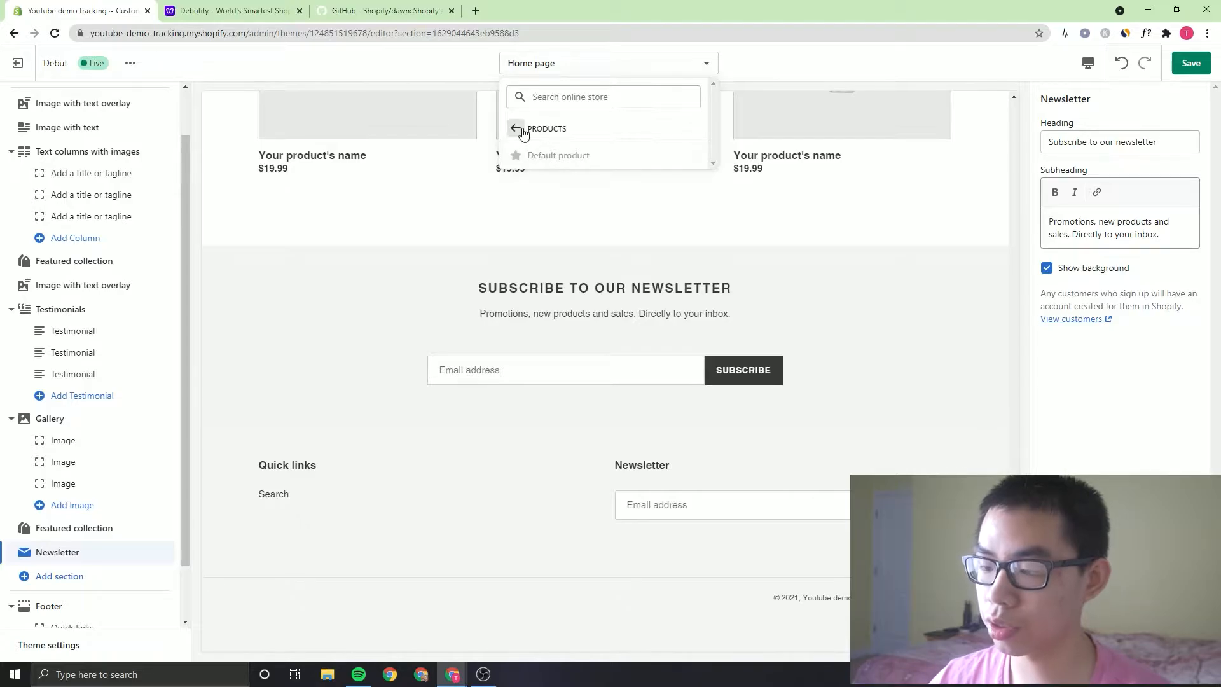
scroll(750, 185, "up", 5)
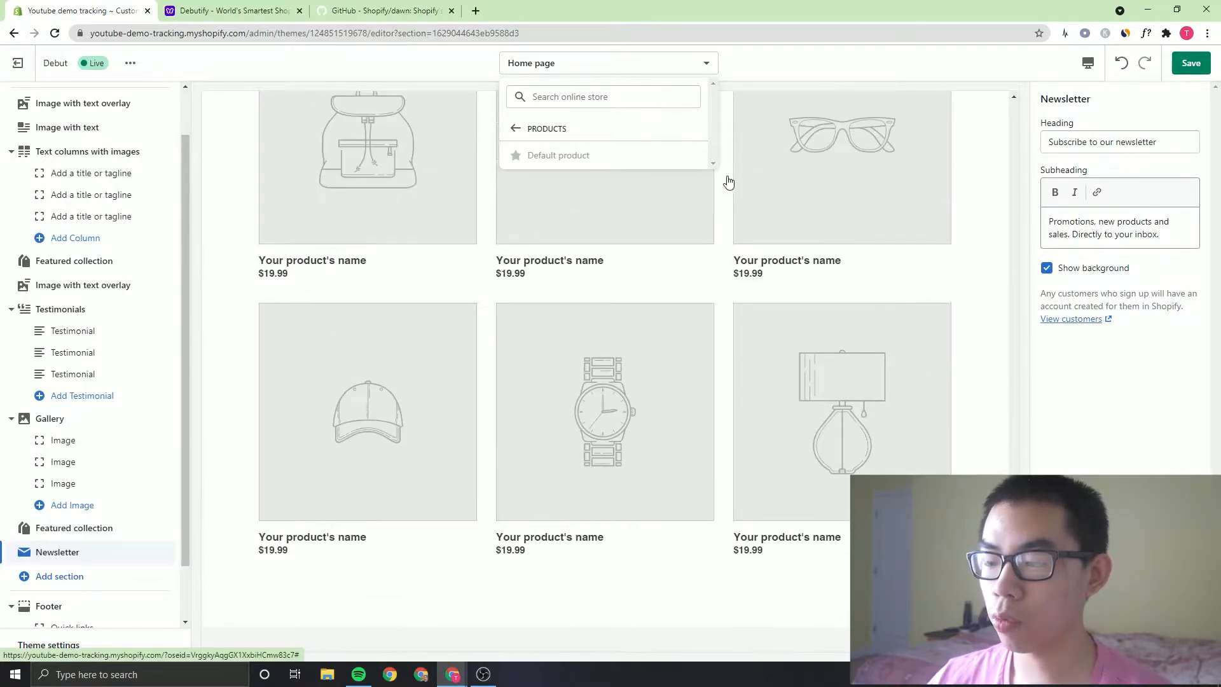
scroll(464, 155, "up", 5)
scroll(449, 147, "down", 10)
scroll(452, 143, "up", 20)
scroll(445, 152, "up", 5)
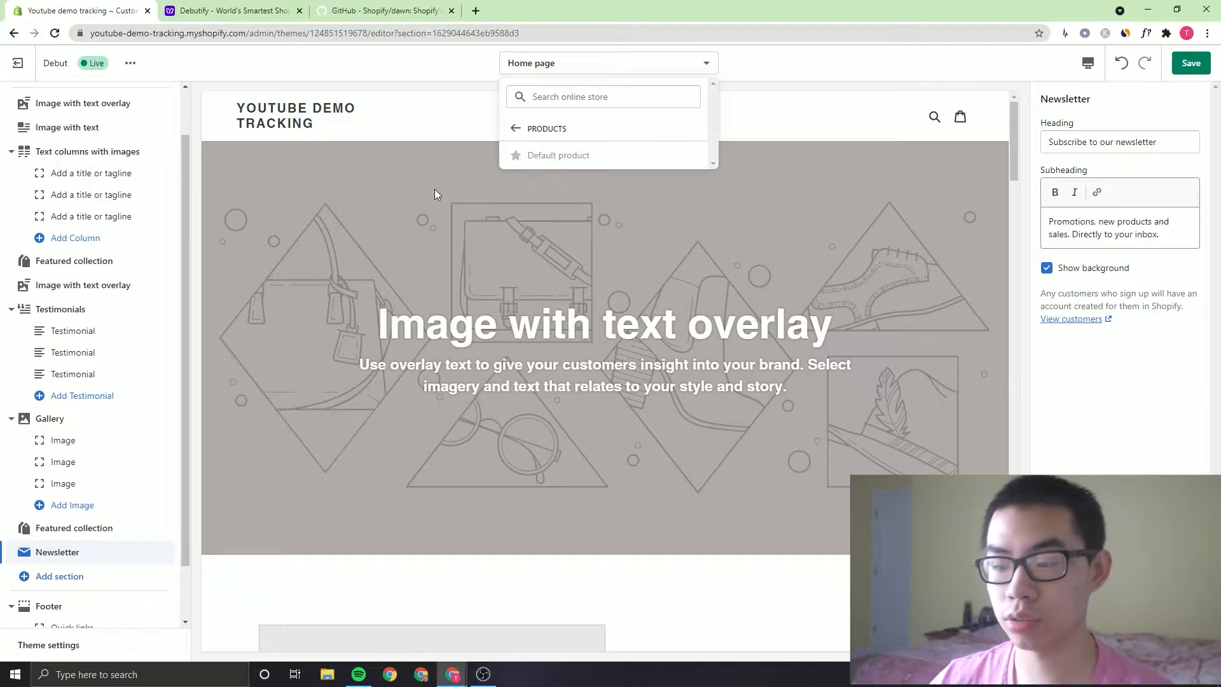
left_click(429, 133)
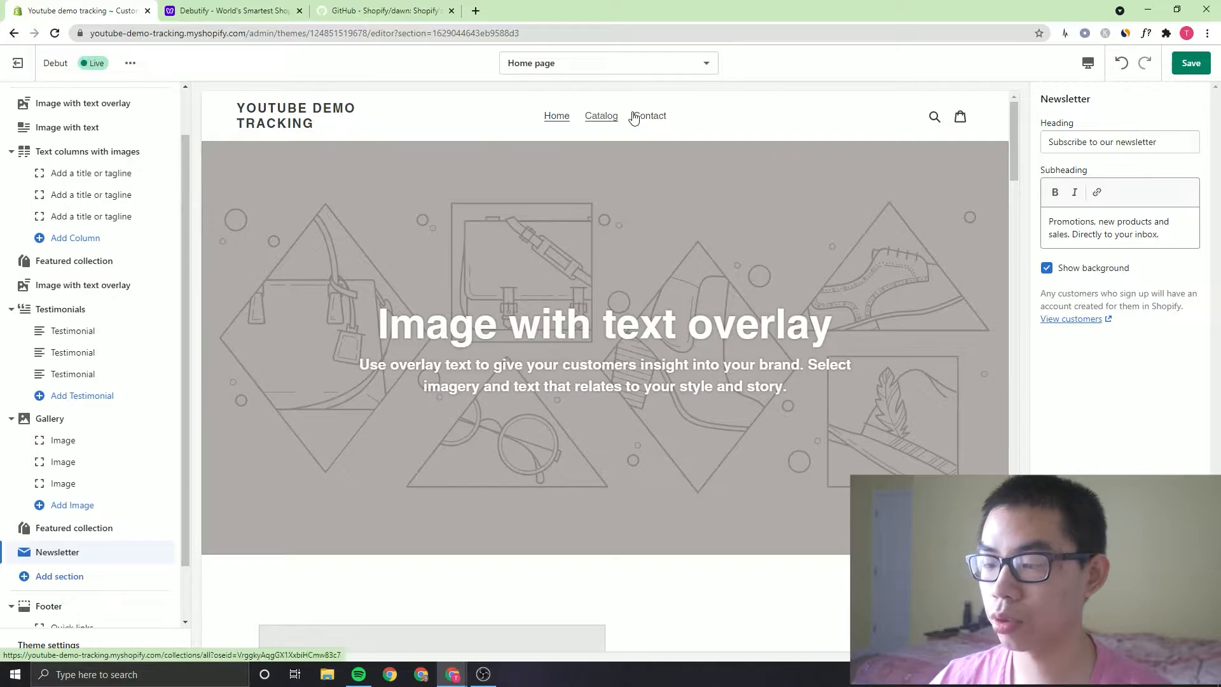
- Open the Catalog page in the preview and look through its product grid
left_click(610, 117)
scroll(261, 302, "down", 5)
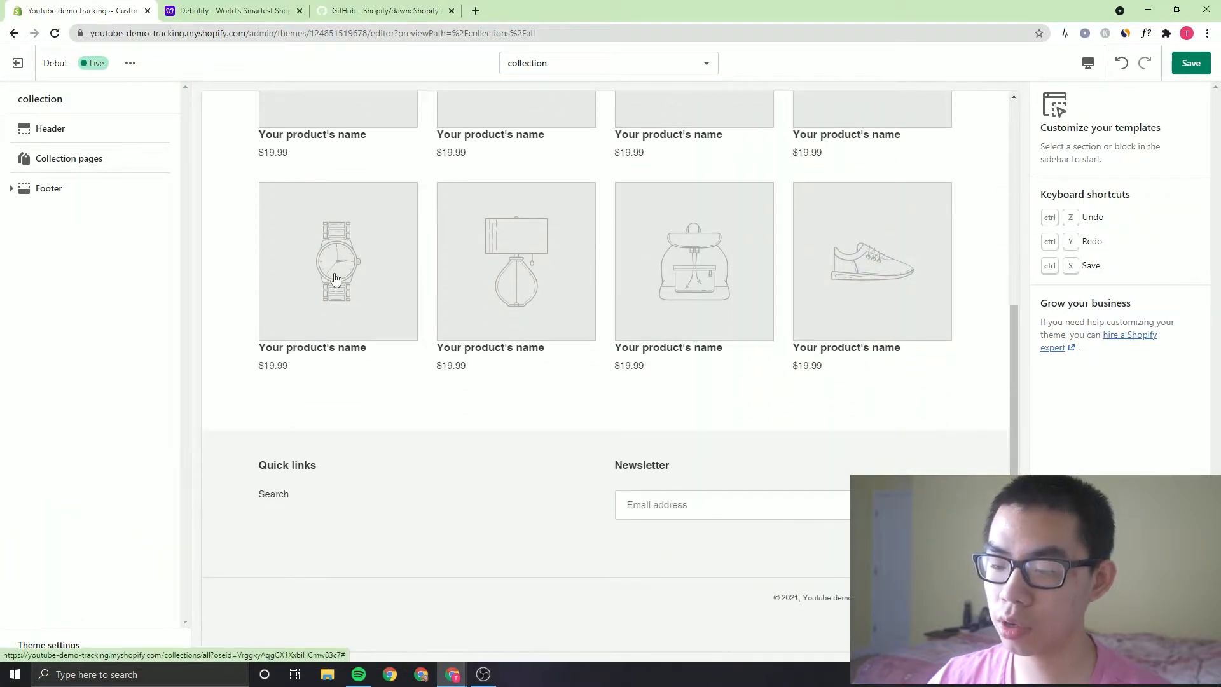
scroll(836, 403, "up", 3)
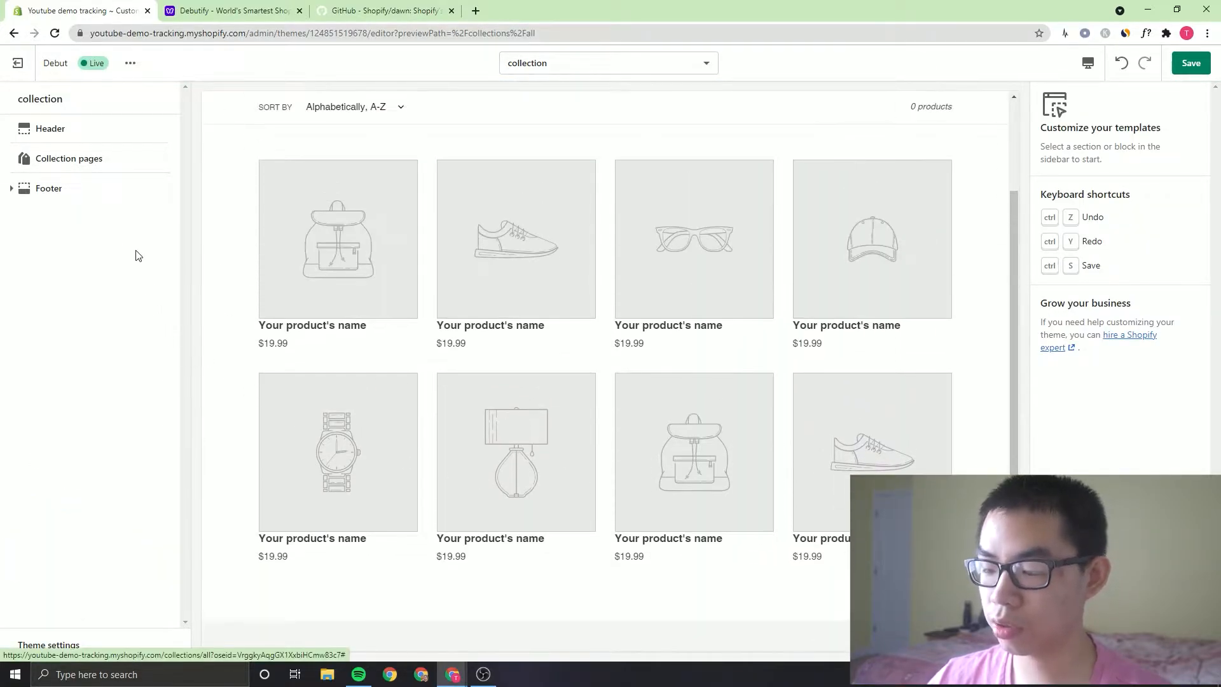
- View the Colors group in the theme settings and leave the theme editor, discarding the unsaved changes
left_click(70, 644)
left_click(1063, 158)
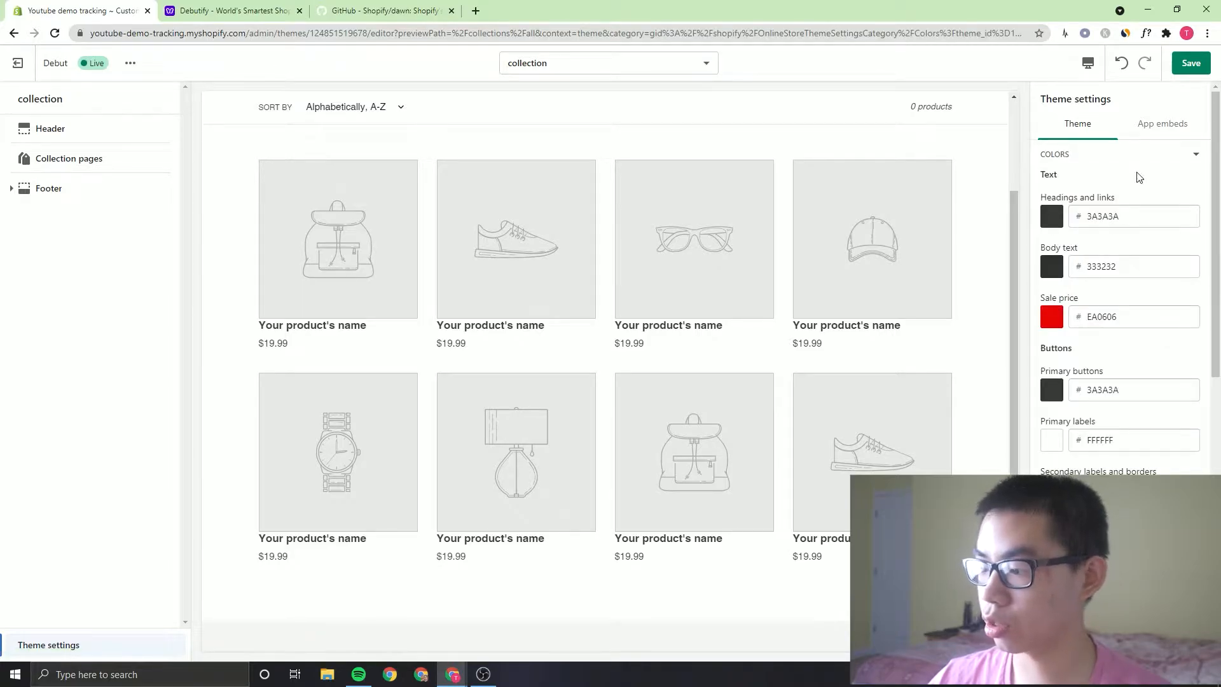
left_click(1145, 154)
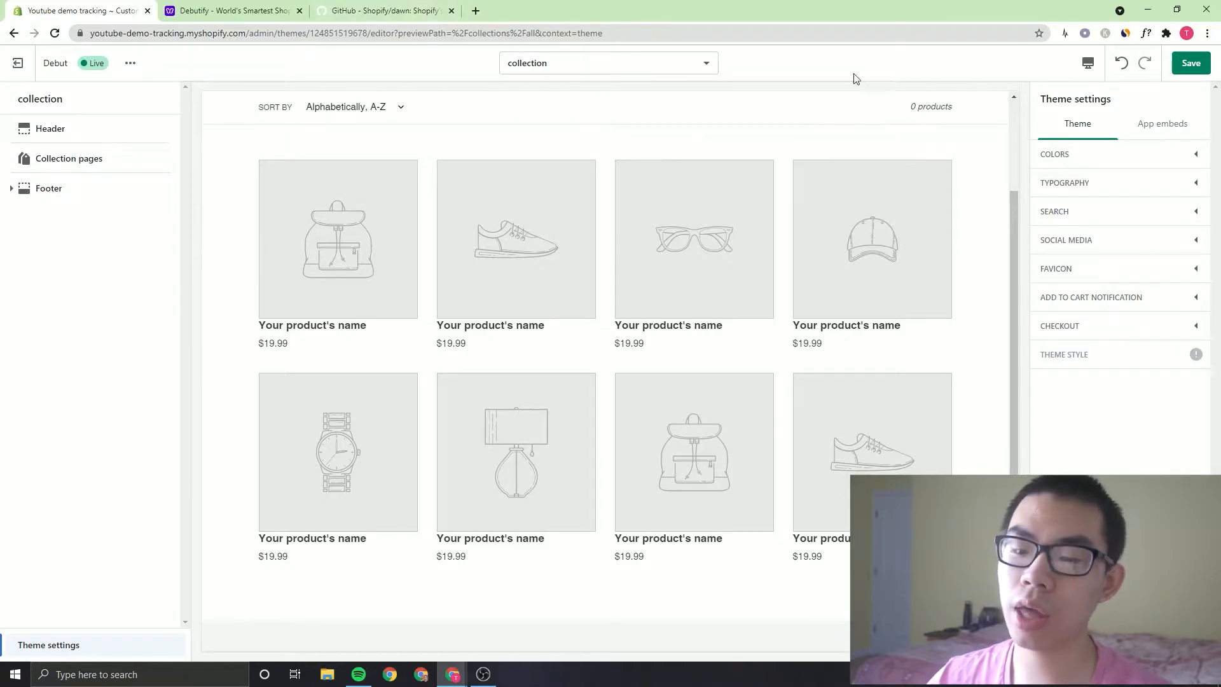
left_click(18, 62)
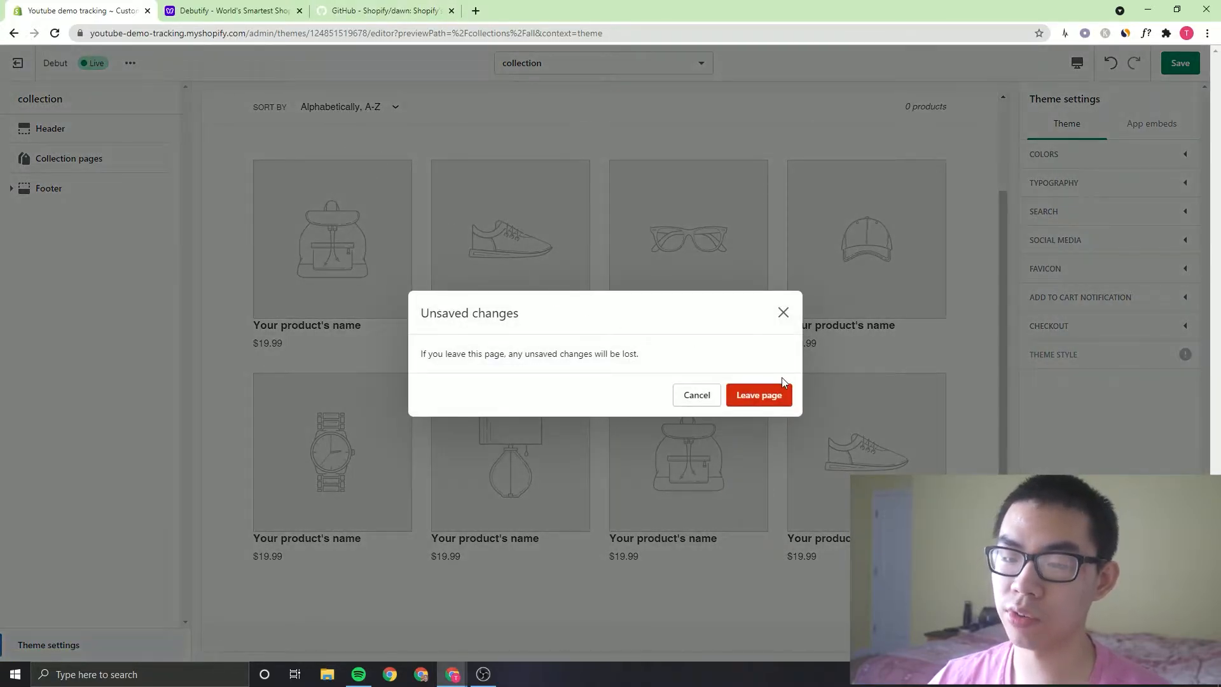
left_click(767, 392)
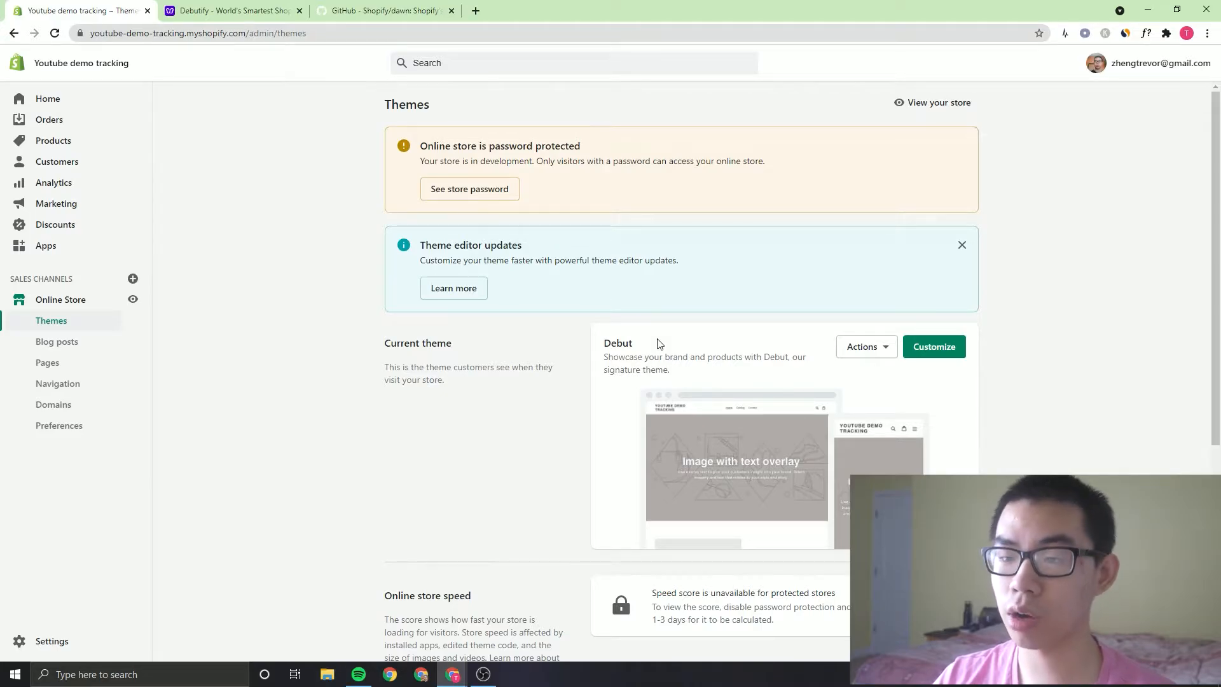
- Switch to the Debutify website, decline its notification offer and look through the landing page
left_click(235, 11)
scroll(807, 270, "up", 4)
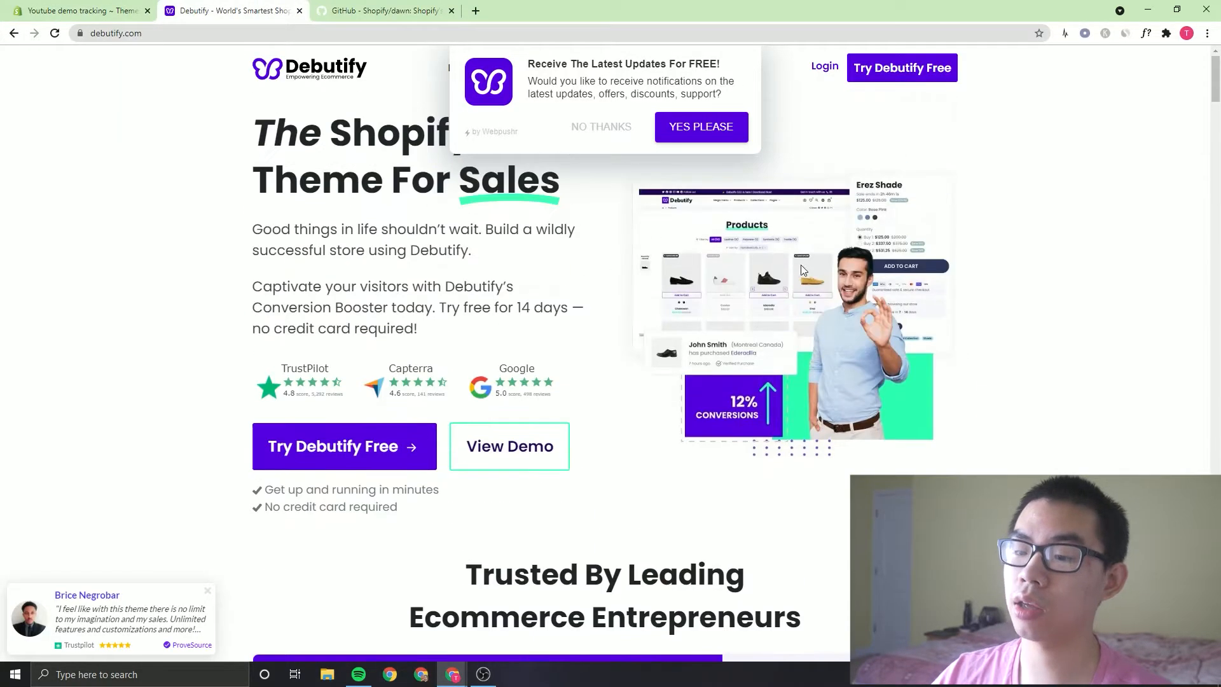
left_click(599, 122)
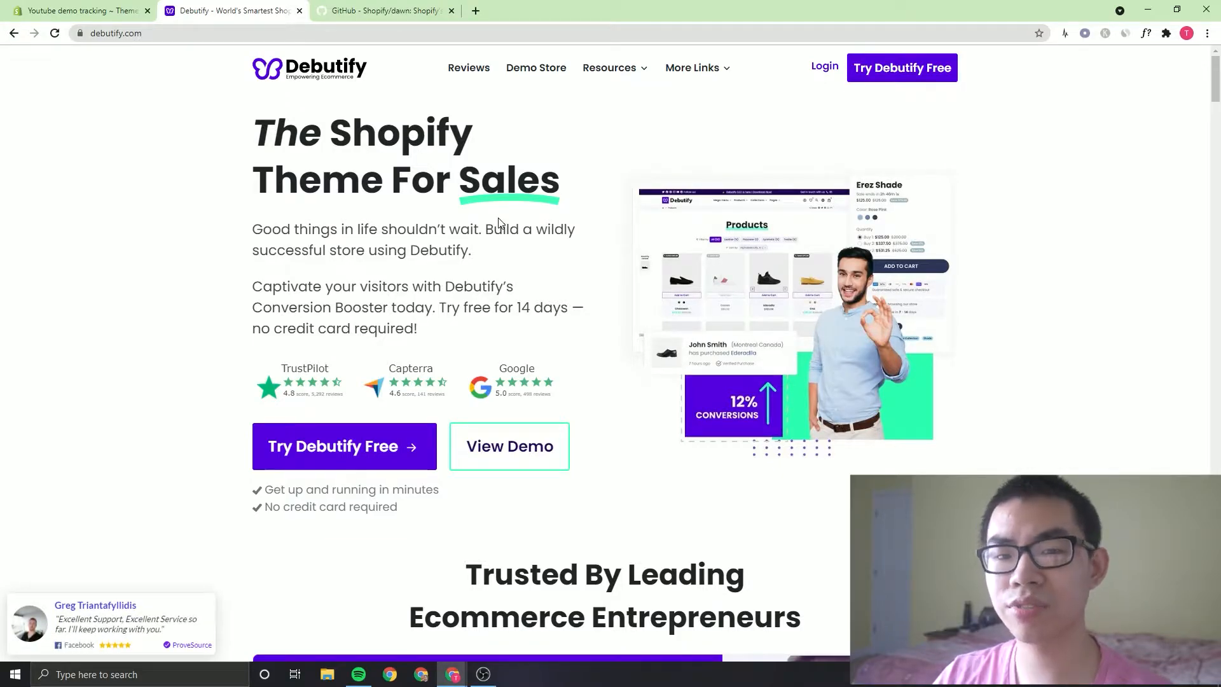
scroll(499, 222, "down", 1)
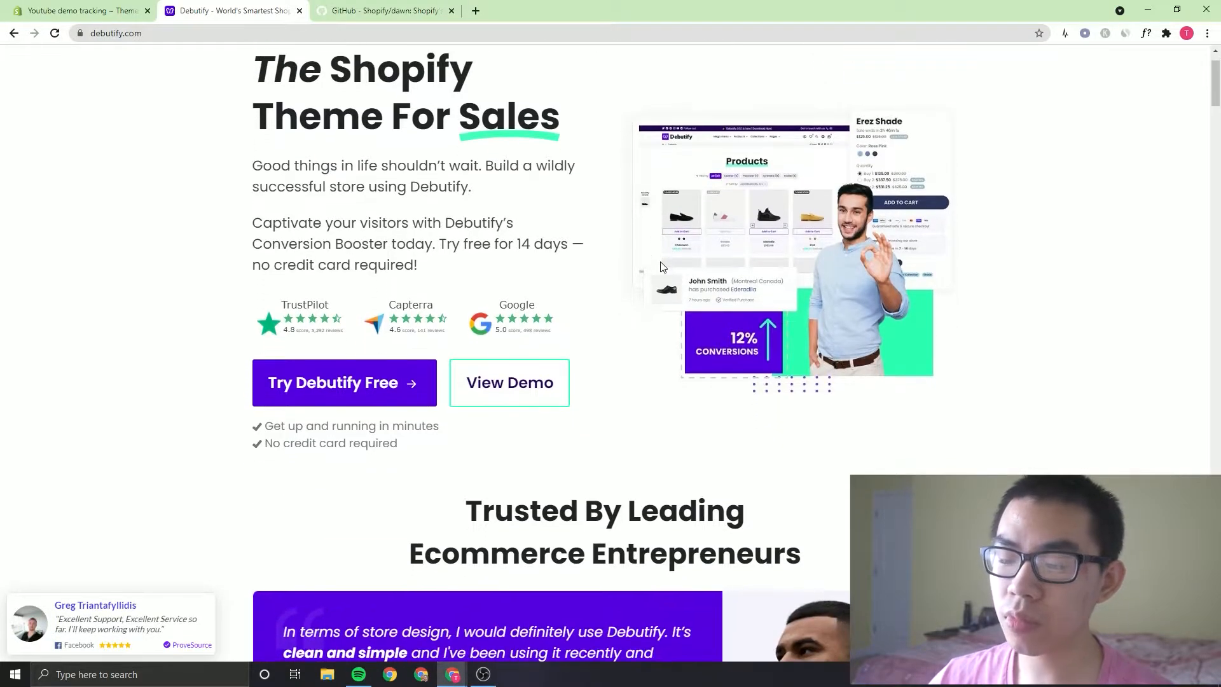
scroll(656, 254, "down", 6)
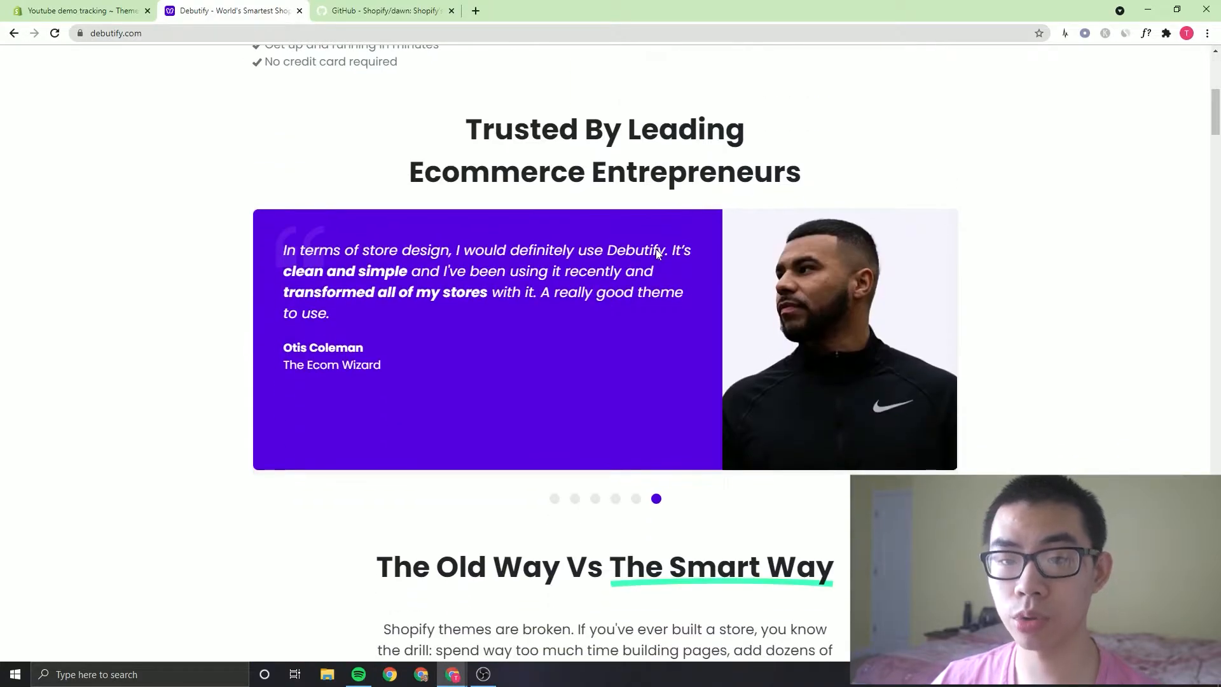
scroll(656, 251, "up", 6)
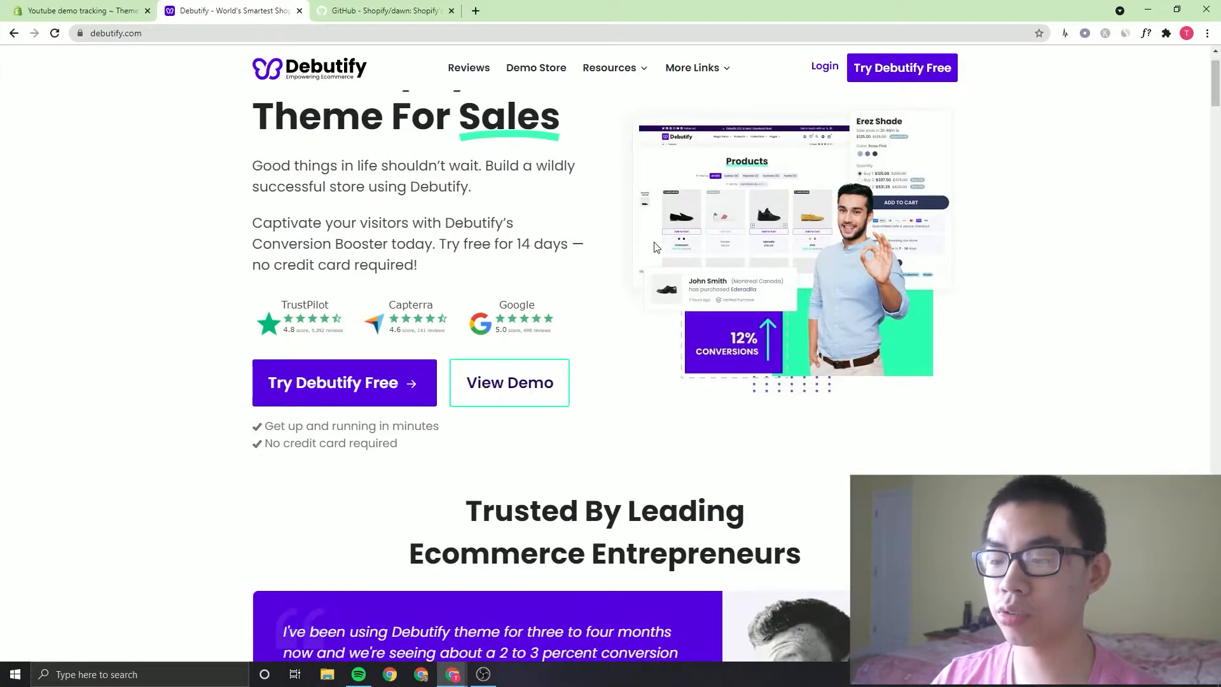
scroll(604, 291, "down", 15)
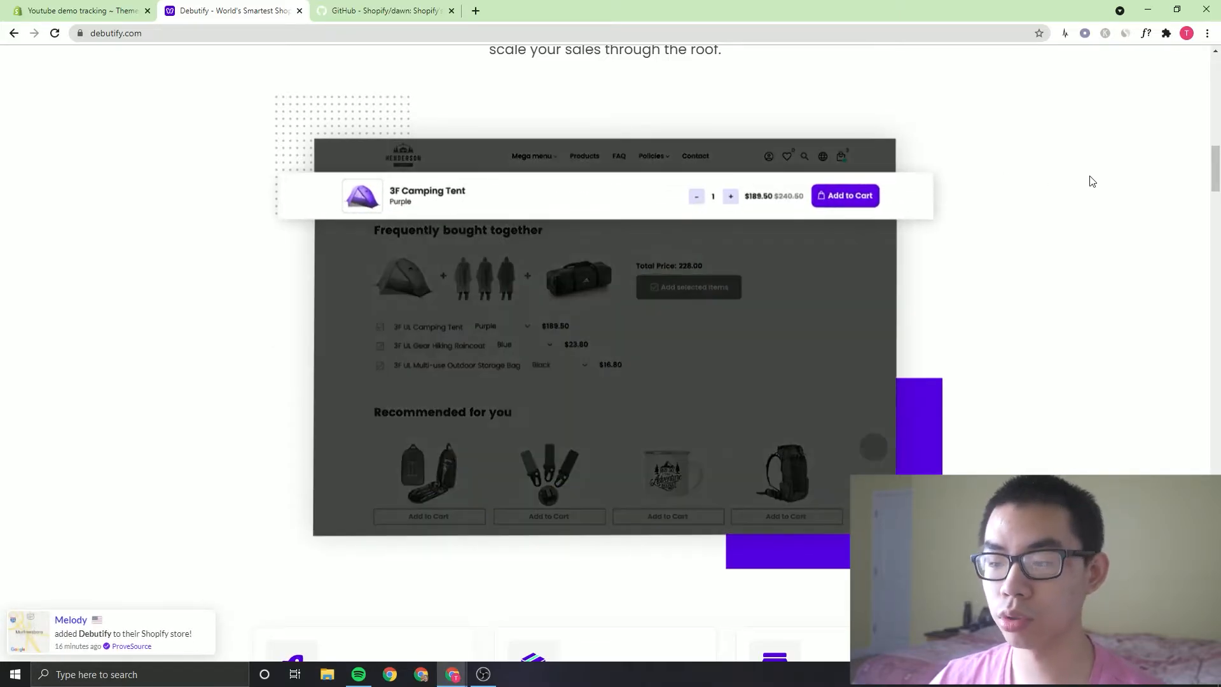
left_click_drag(1219, 173, 1217, 73)
- Return to the Shopify admin and open the installed Debutify app
left_click(143, 3)
scroll(573, 319, "down", 5)
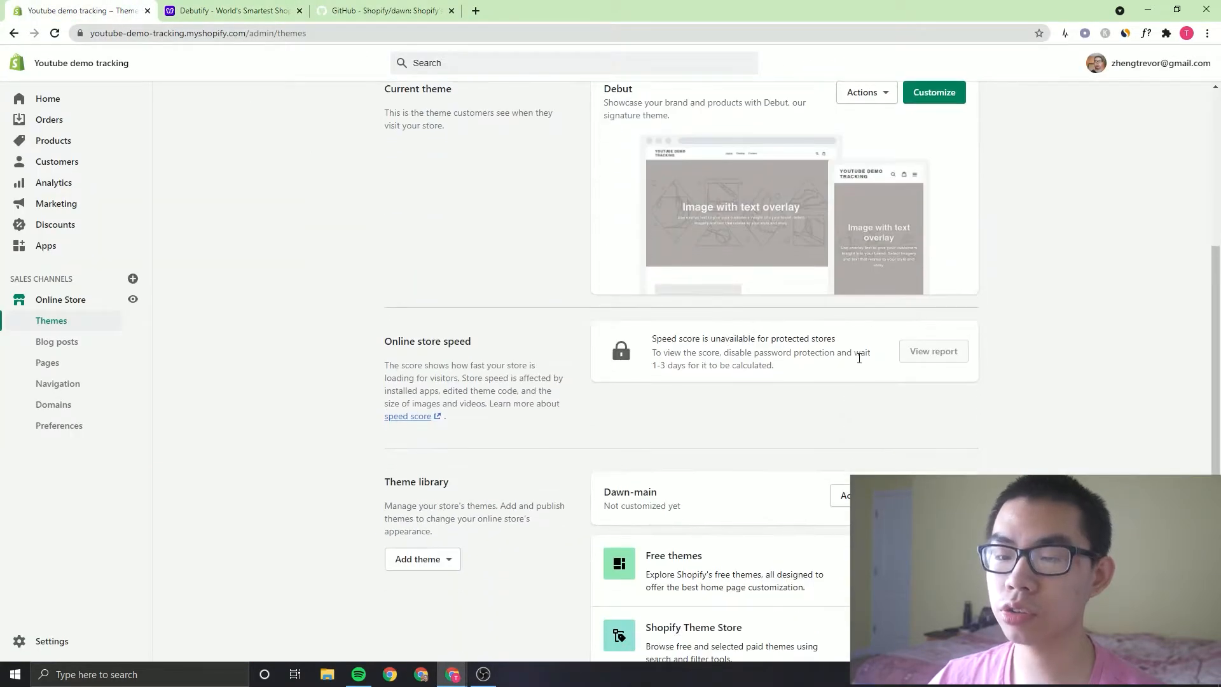
scroll(804, 384, "up", 2)
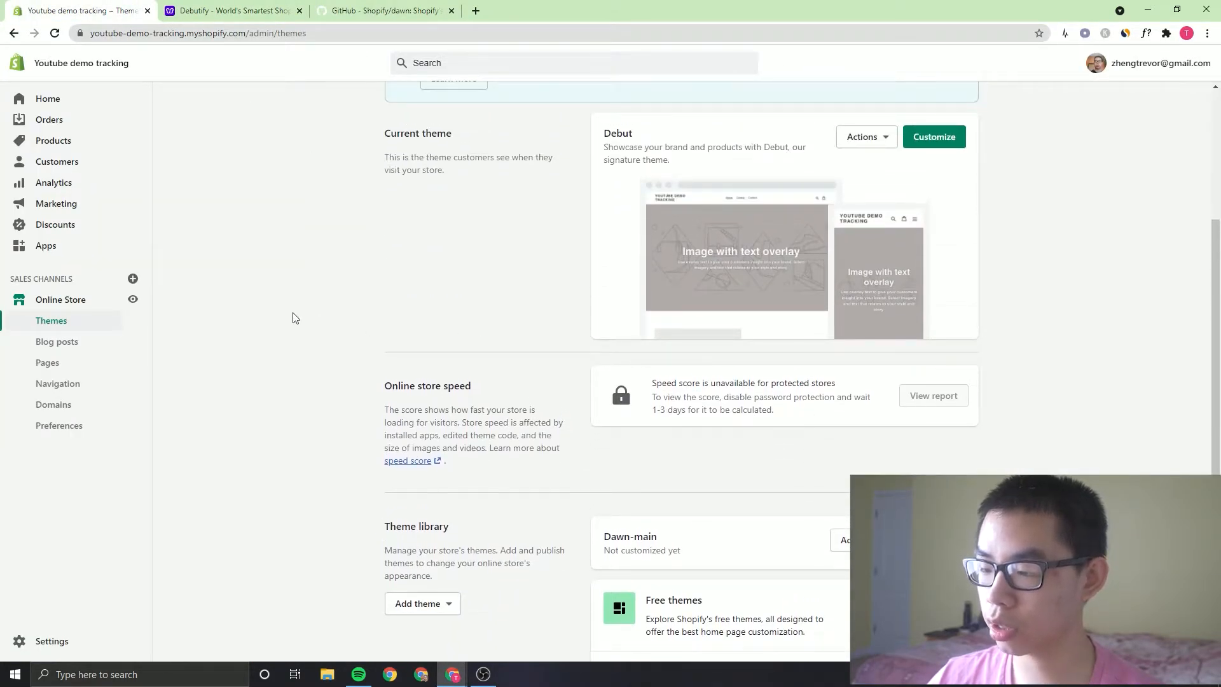
left_click(45, 245)
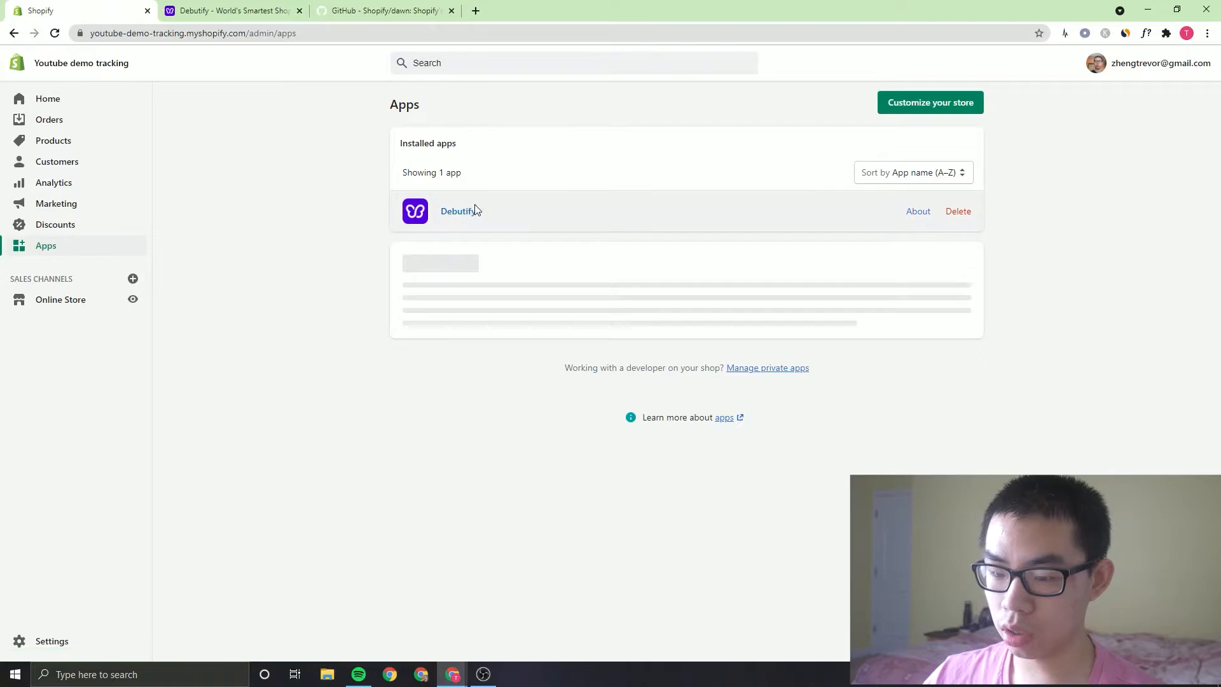
left_click(473, 207)
left_click(363, 14)
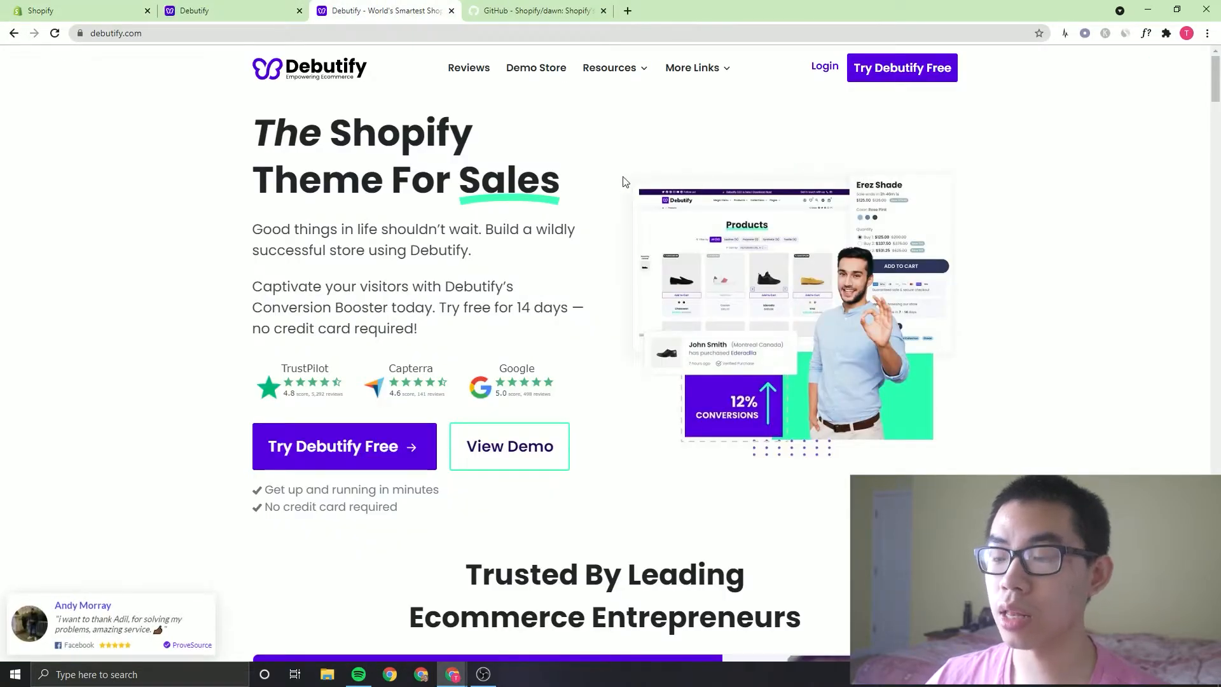
left_click(267, 6)
- Go to Debutify's Theme Library and open the Debutify 3.0.4 theme's home page for customizing in the Shopify theme editor
left_click(498, 463)
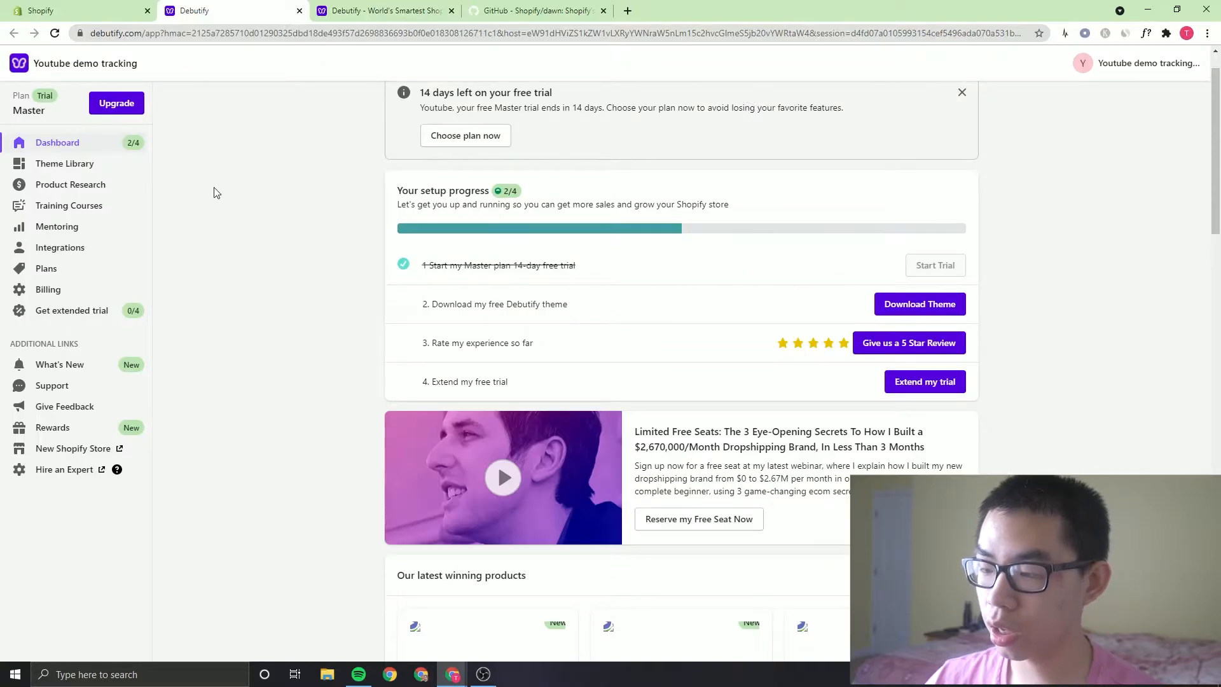
left_click(66, 166)
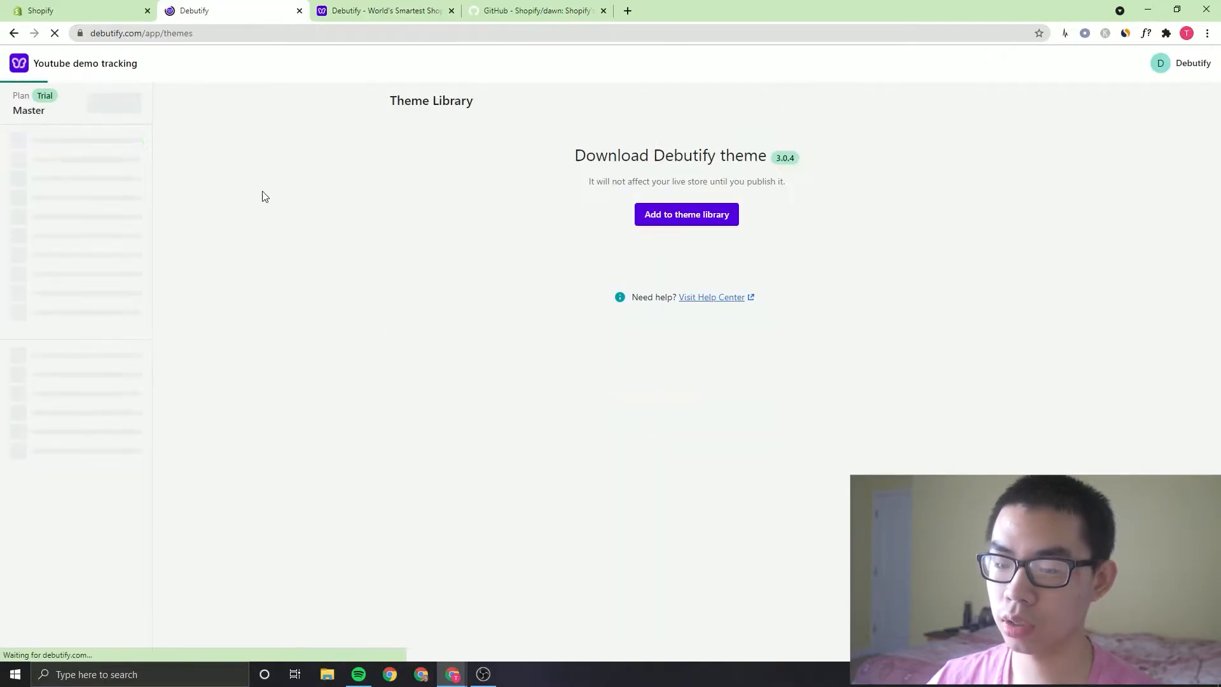
left_click(668, 388)
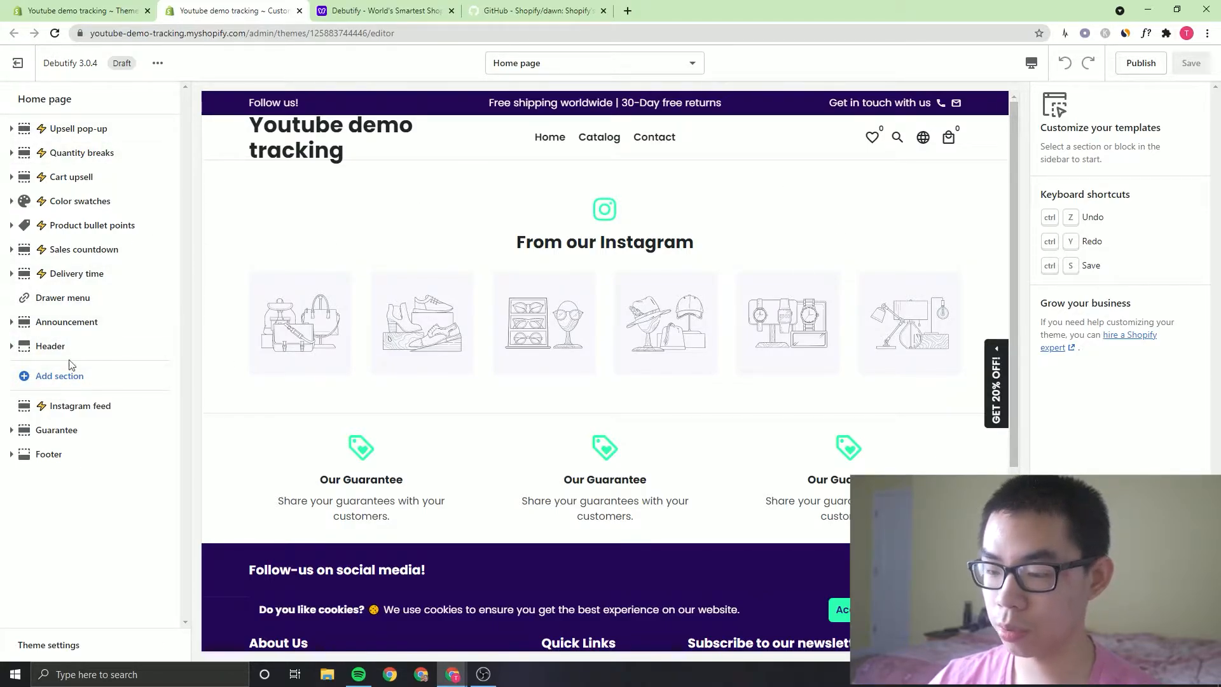
- Open the Debutify Add-ons group in the theme settings, review the whole list of add-ons and collapse the group
left_click(49, 645)
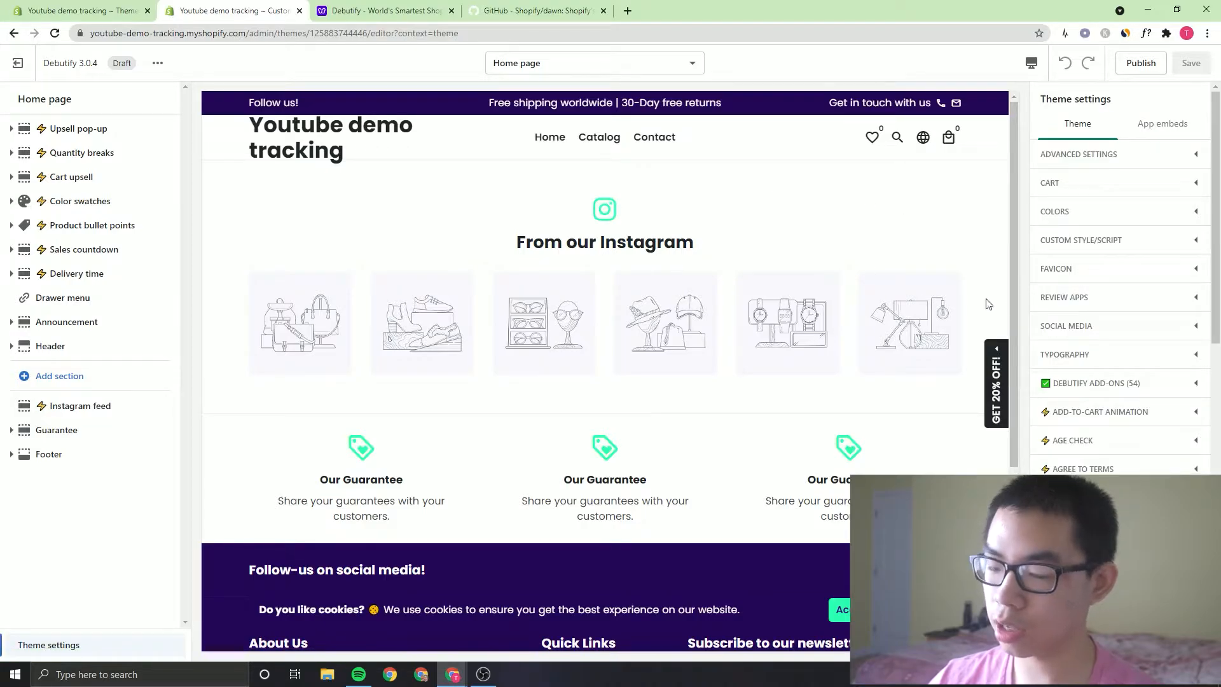
left_click(1077, 385)
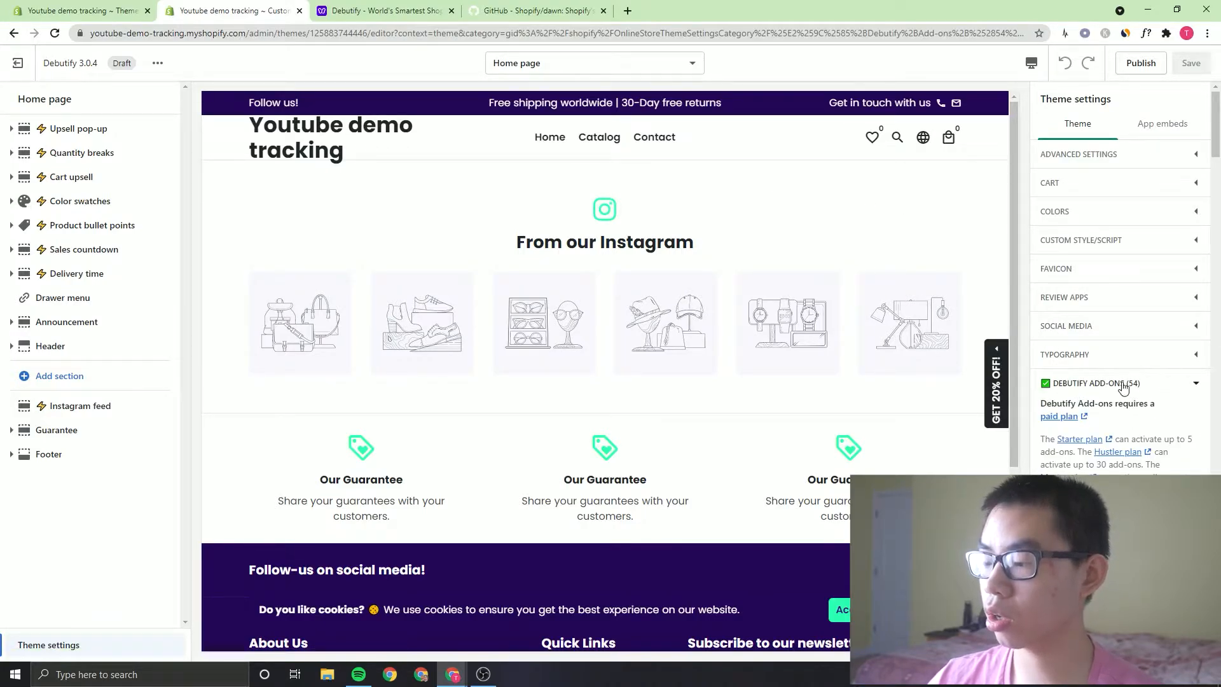
scroll(1120, 385, "down", 1)
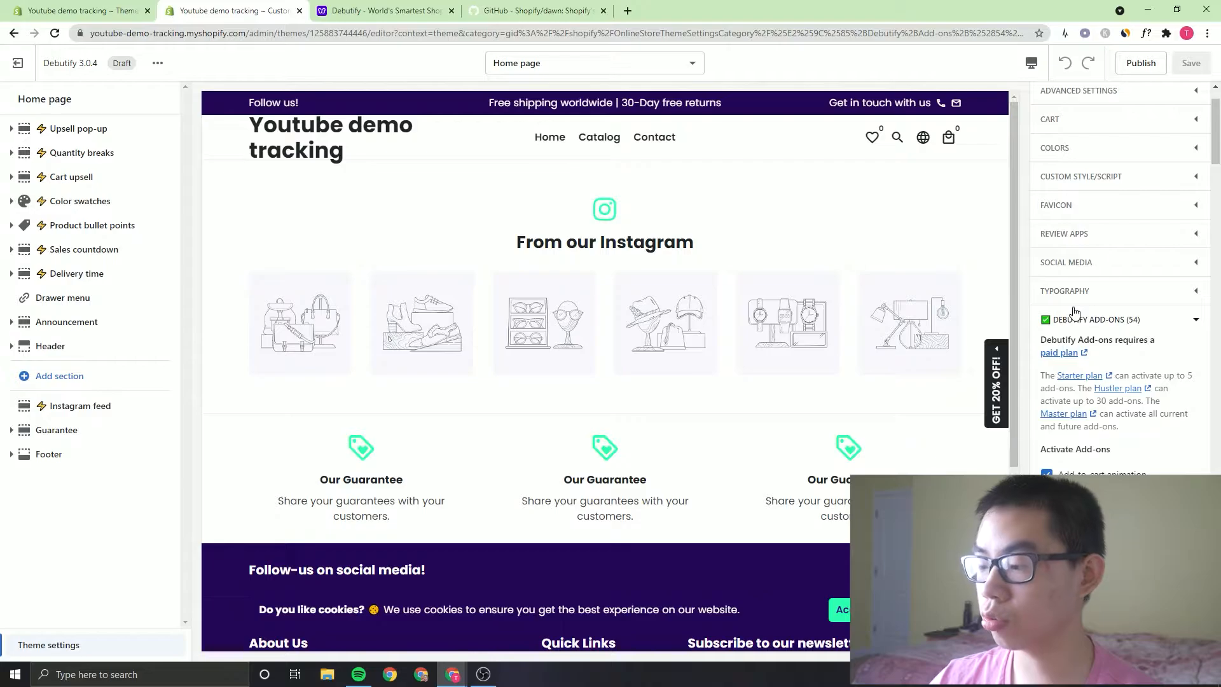
scroll(1086, 321, "down", 1)
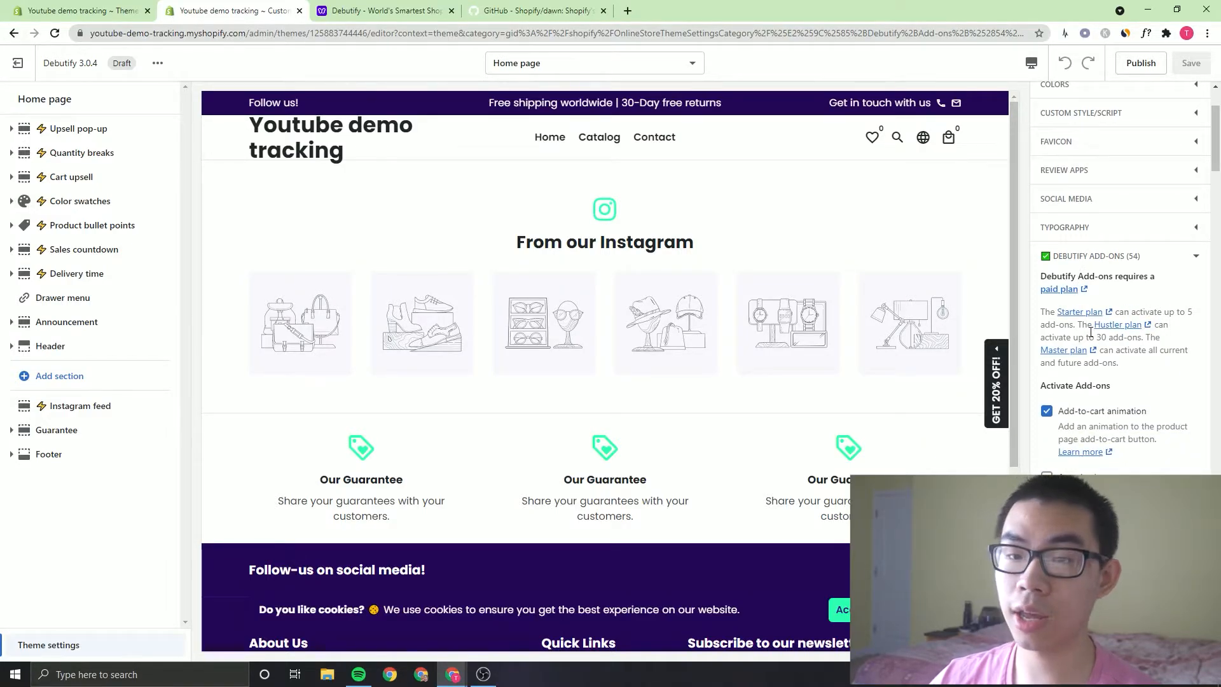
scroll(1071, 407, "down", 6)
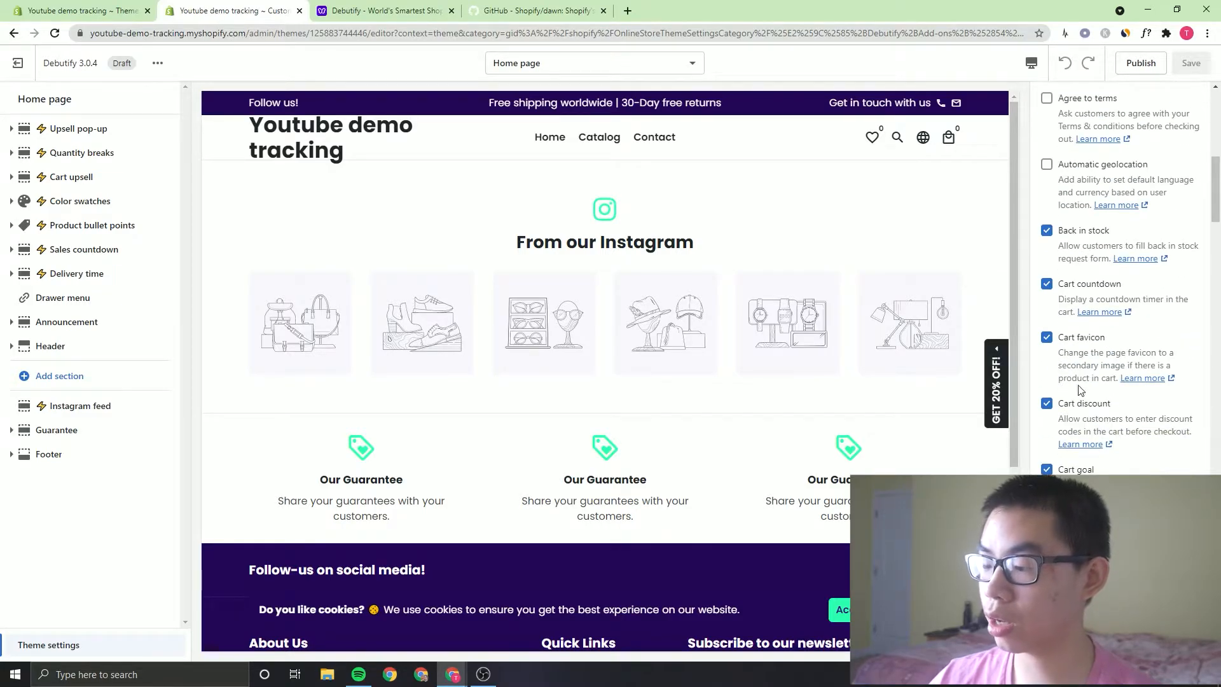
scroll(1079, 391, "down", 3)
scroll(1093, 371, "down", 5)
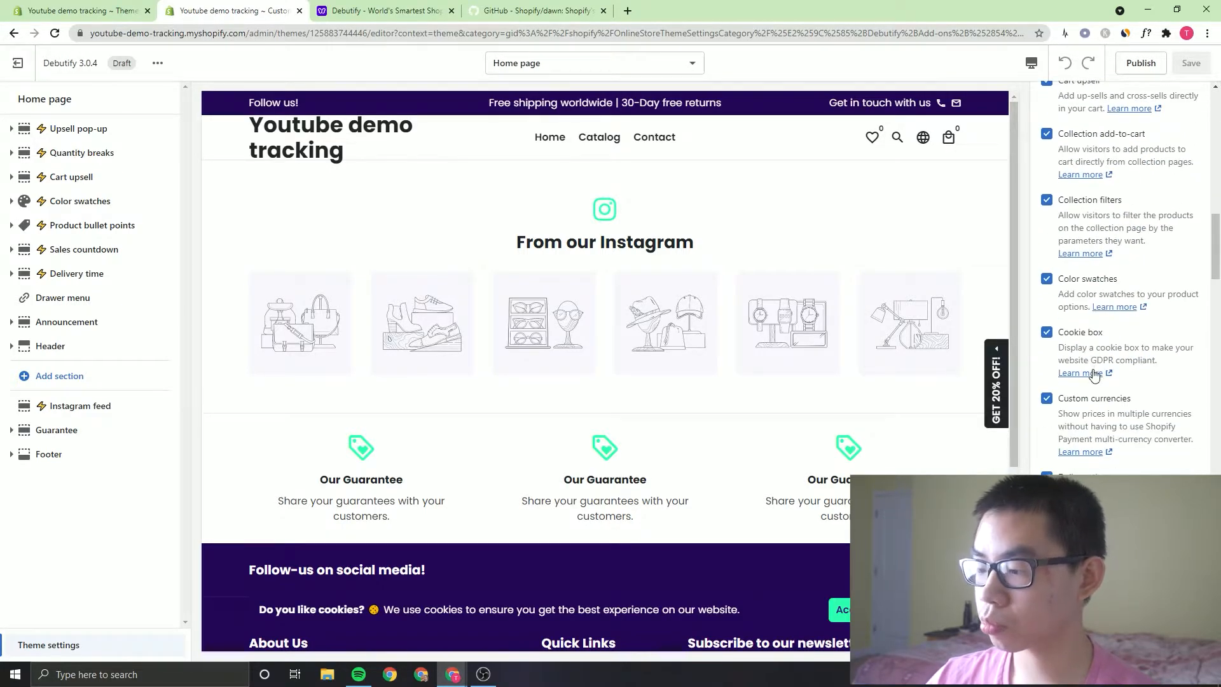
scroll(1093, 371, "down", 8)
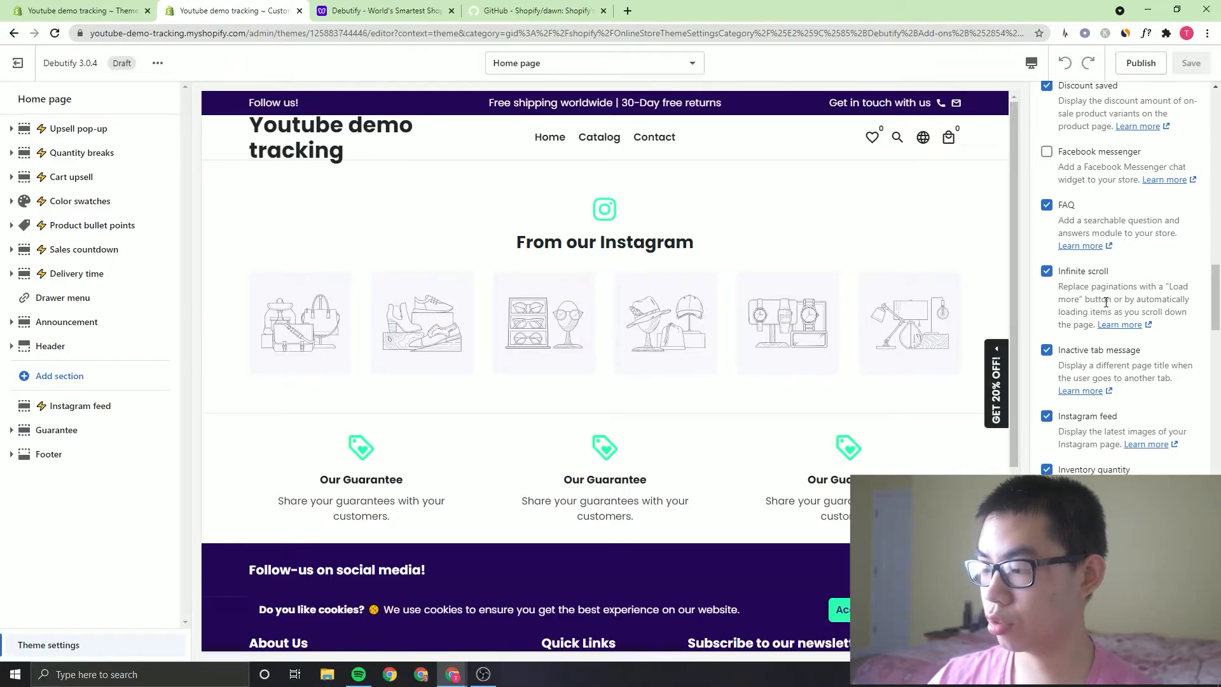
scroll(1109, 299, "down", 6)
scroll(1105, 302, "down", 4)
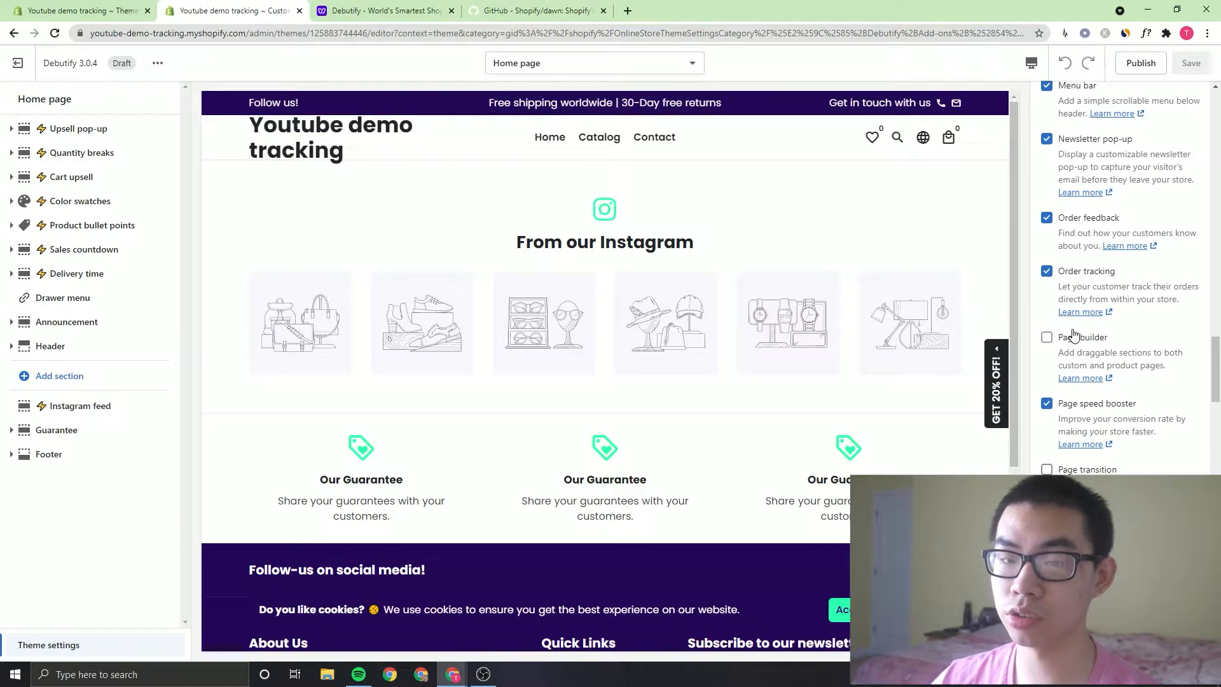
scroll(1068, 336, "down", 3)
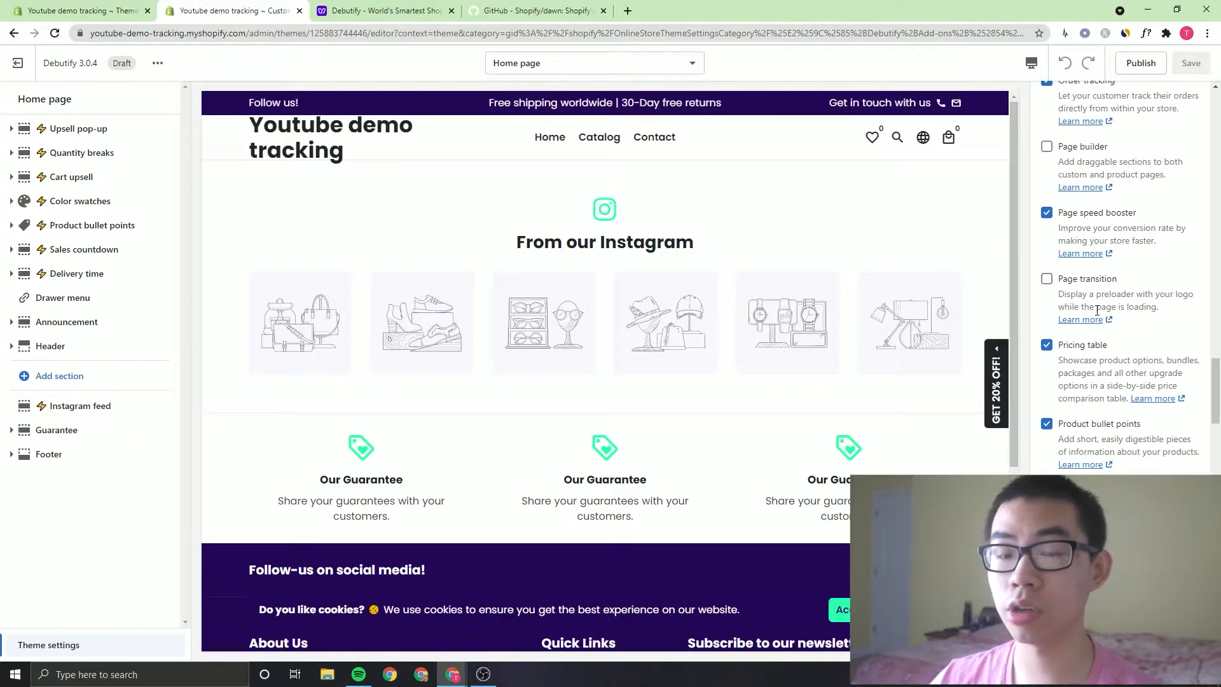
scroll(1097, 310, "down", 8)
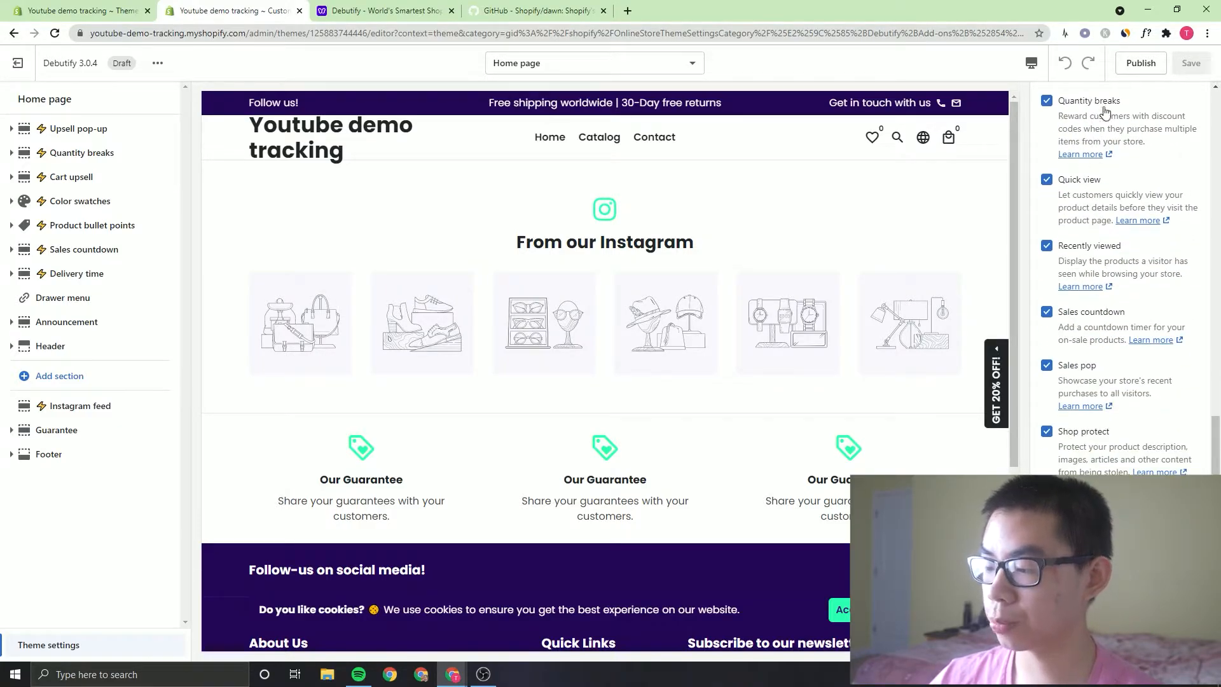
scroll(1113, 293, "down", 2)
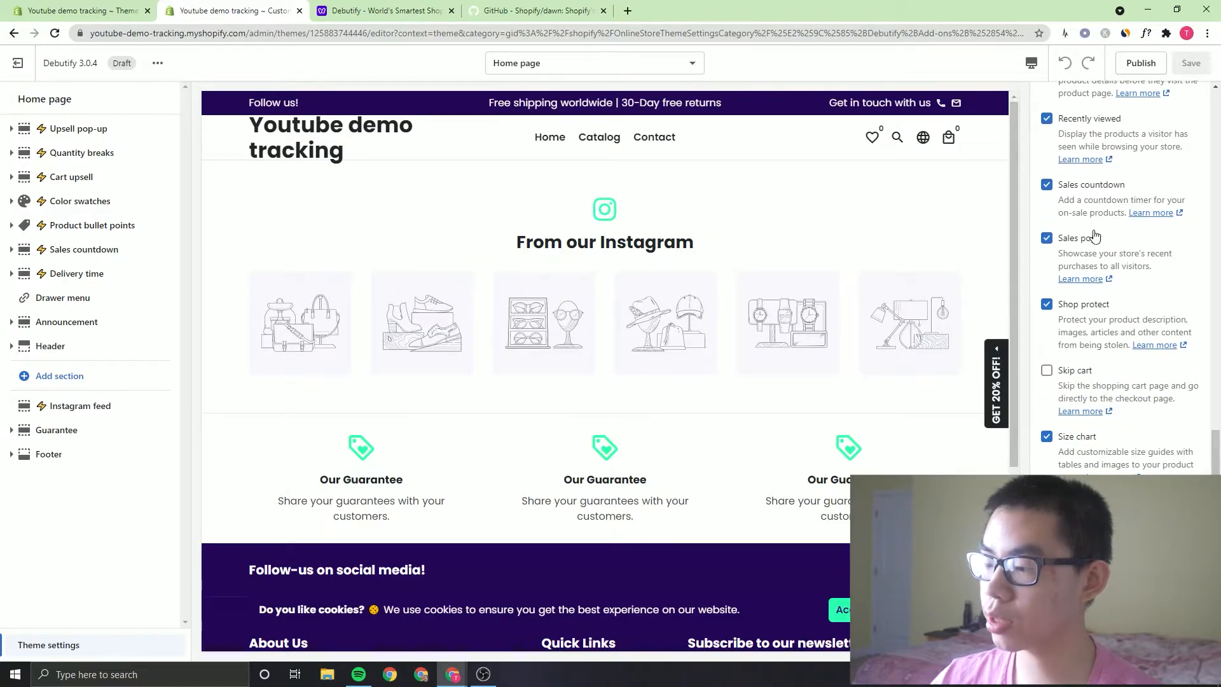
scroll(1071, 250, "down", 8)
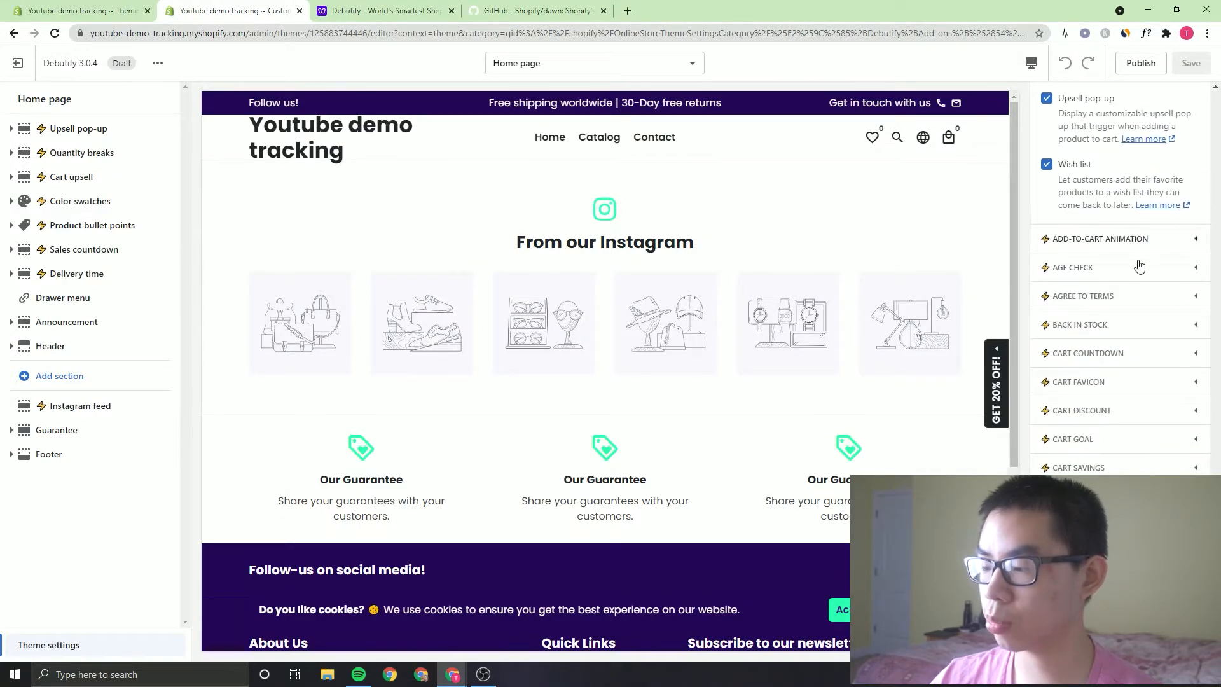
scroll(1173, 315, "up", 6)
scroll(1186, 254, "up", 14)
left_click_drag(1215, 407, 1214, 125)
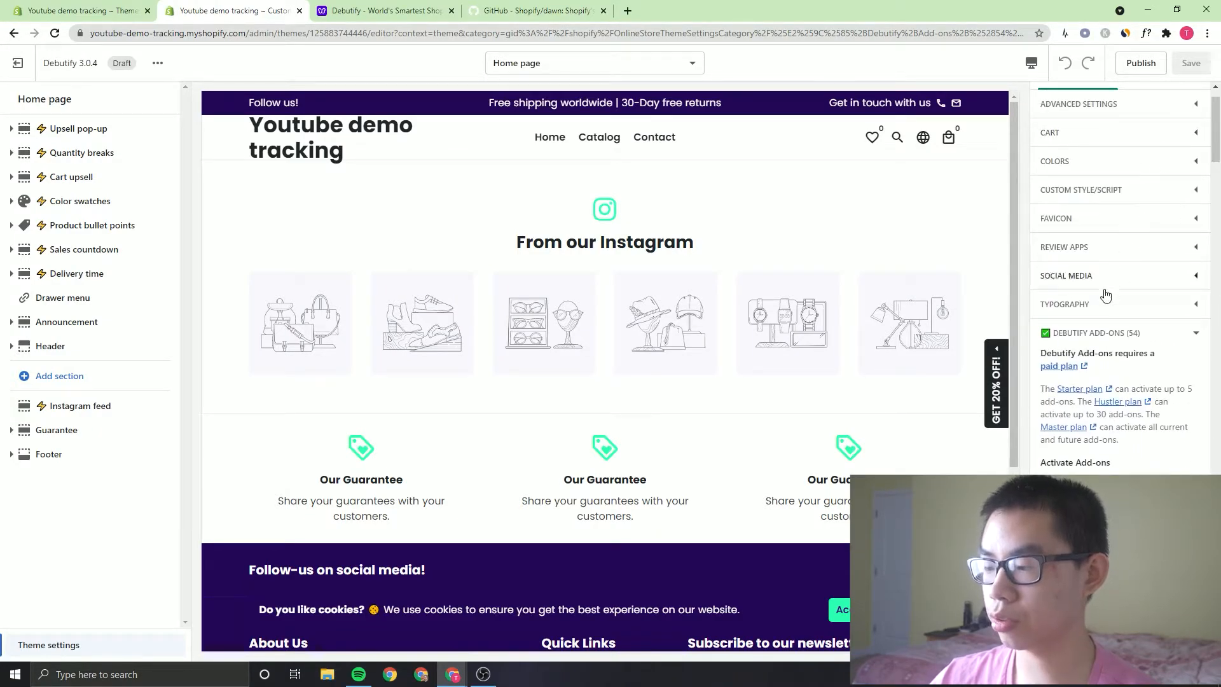
left_click(1091, 332)
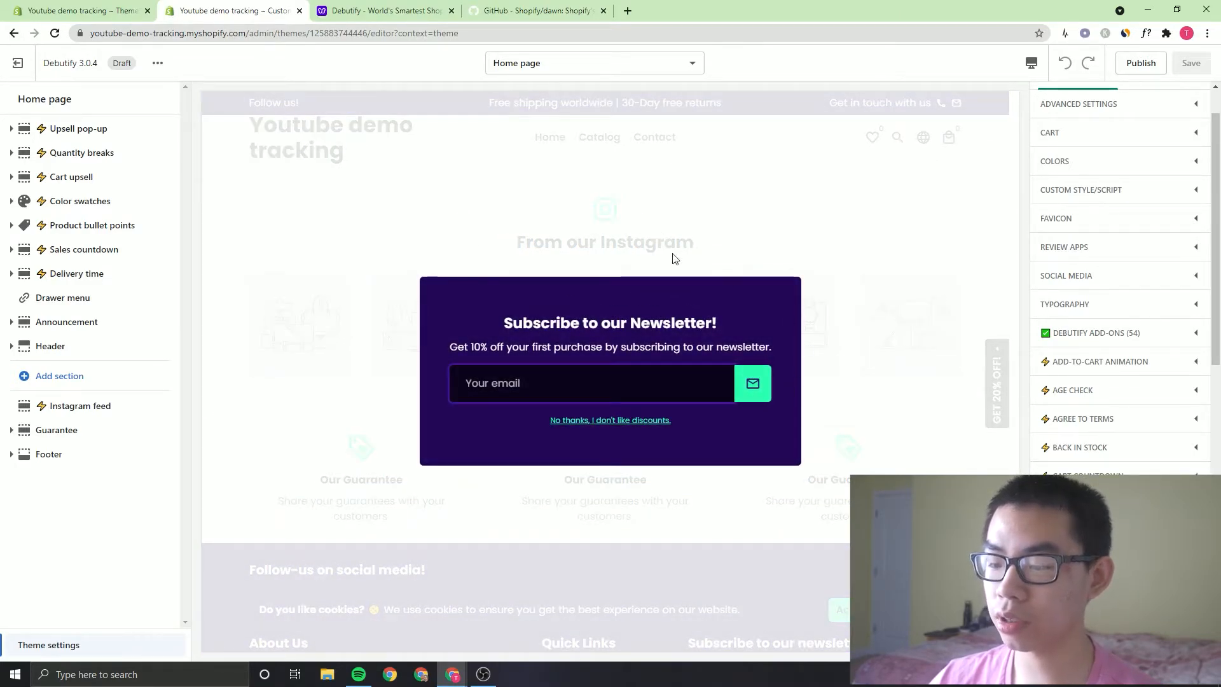
- Dismiss the newsletter pop-up in the preview and switch the editor to the Default product template
left_click(581, 216)
left_click(616, 63)
left_click(554, 181)
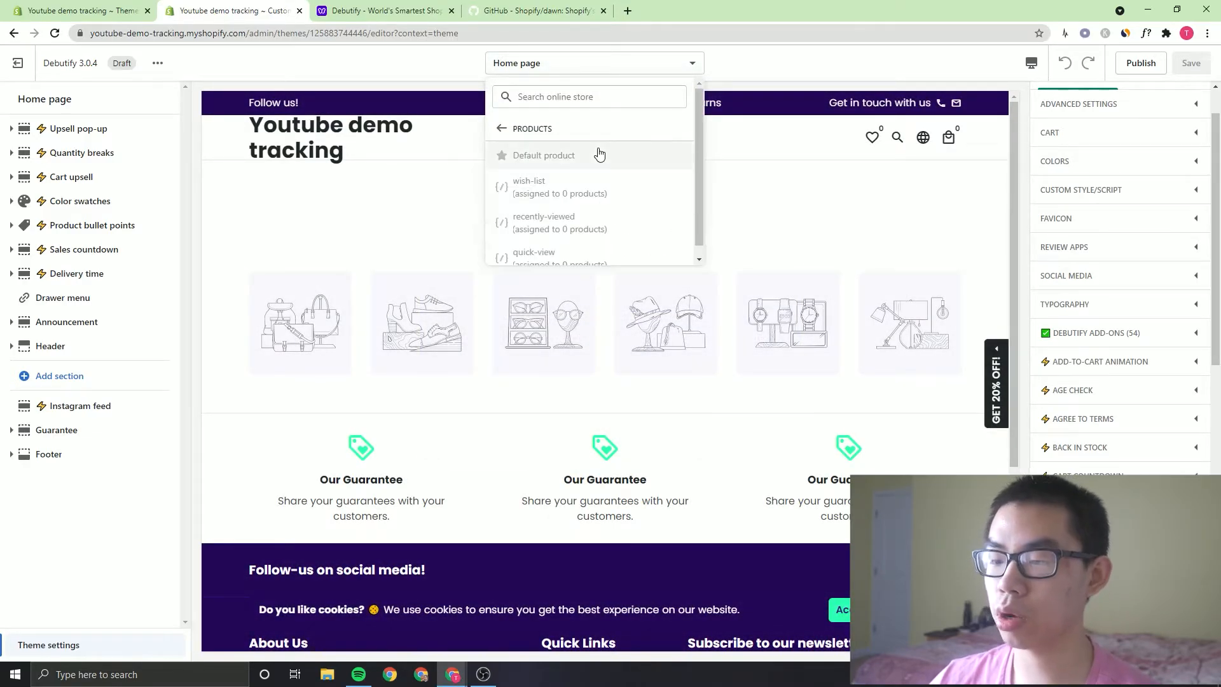
left_click(544, 155)
- Look through the Demo Product page preview down to the footer and try its back-in-stock notification form
scroll(509, 184, "down", 2)
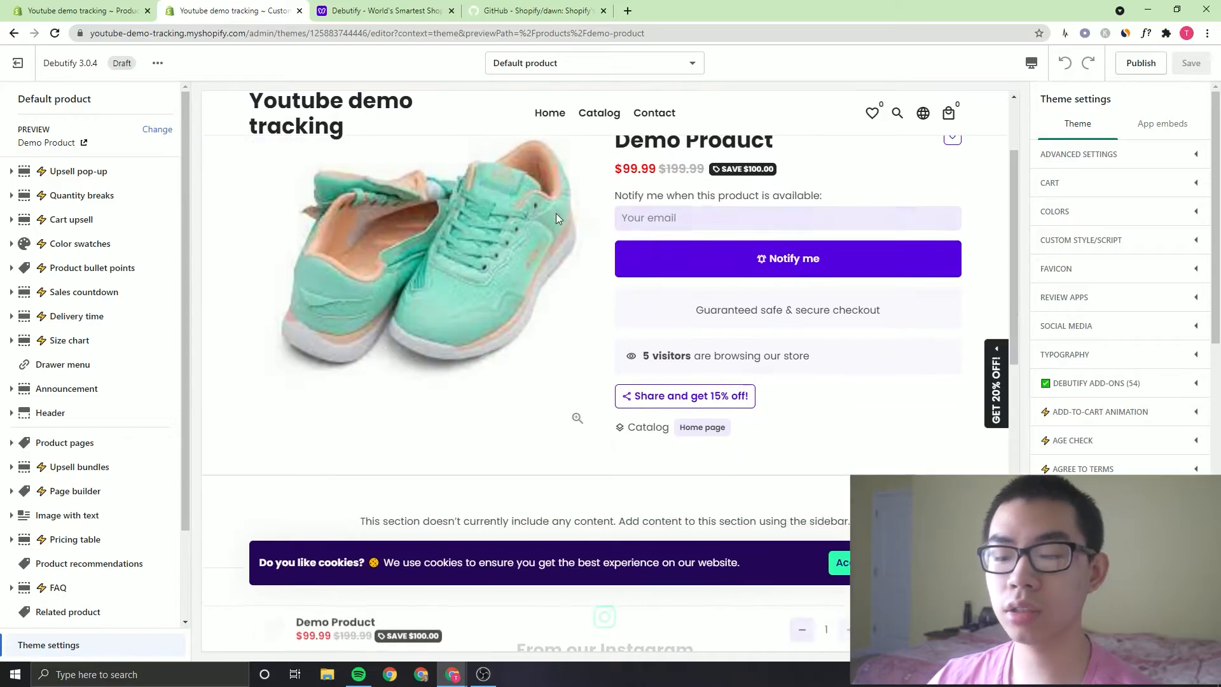
scroll(612, 237, "down", 2)
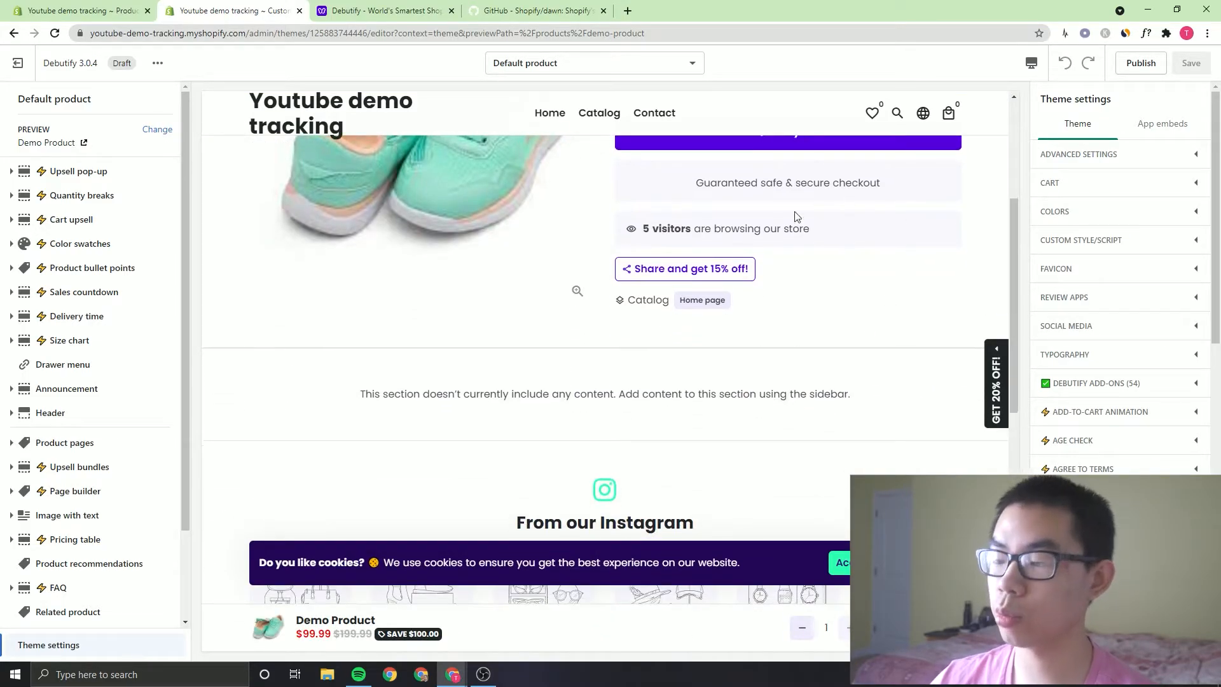
scroll(819, 199, "up", 3)
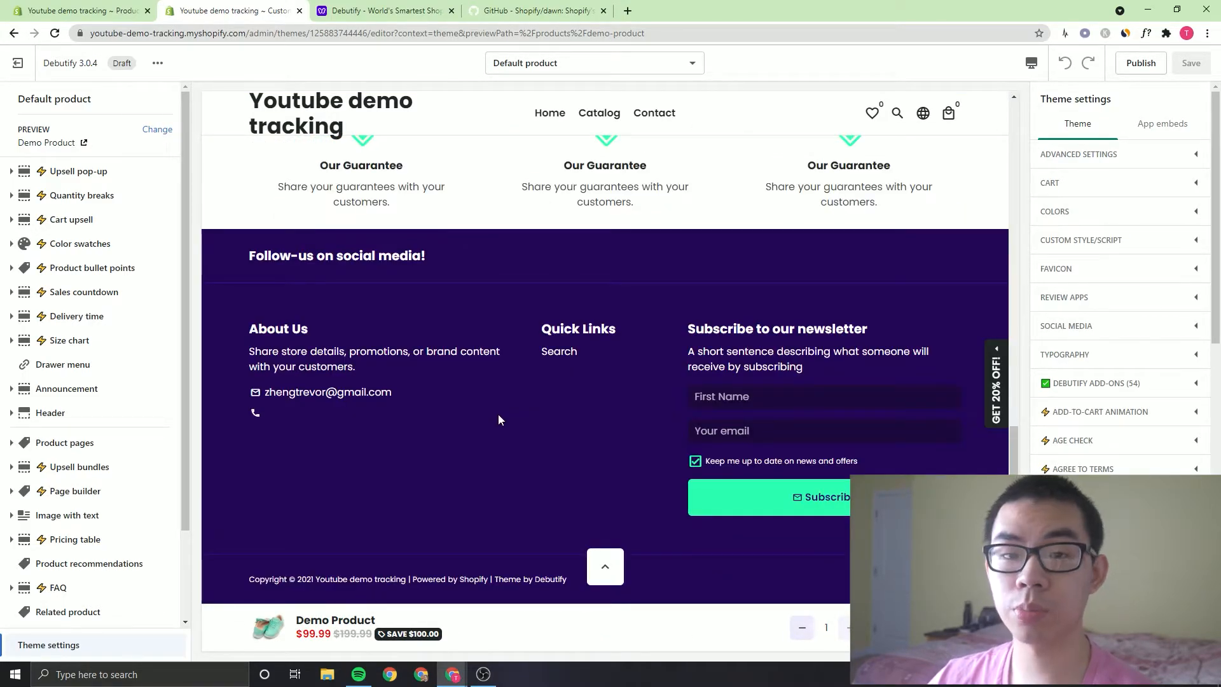
scroll(430, 622, "up", 6)
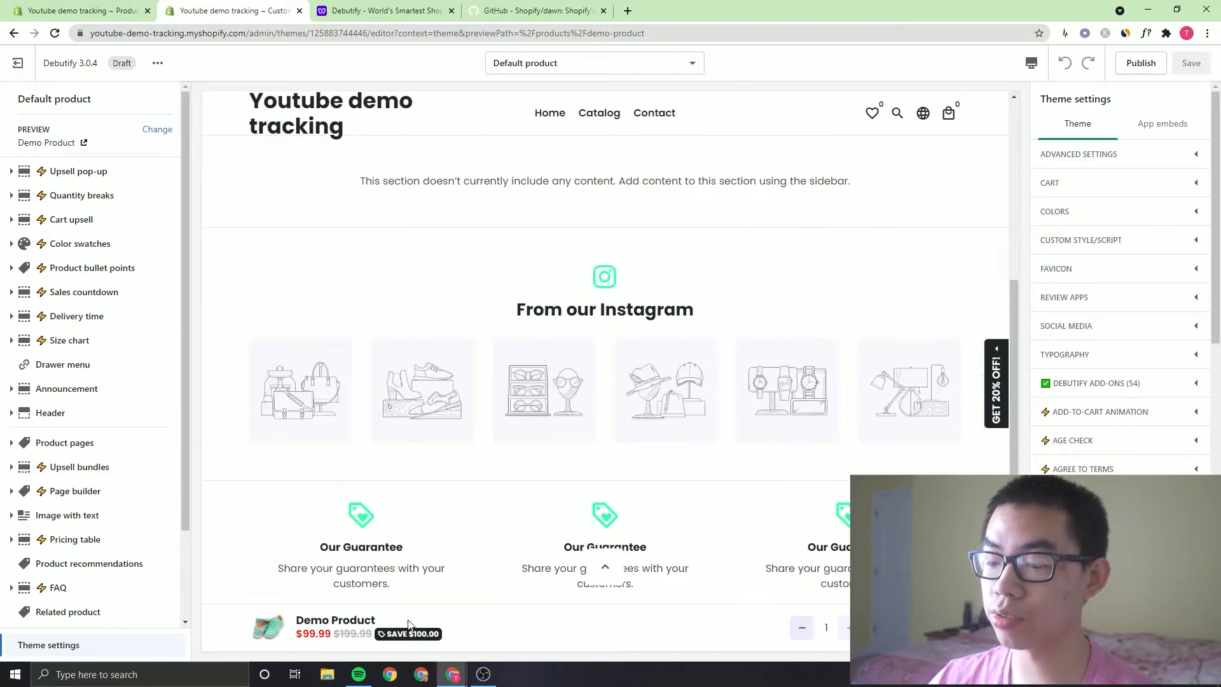
scroll(407, 585, "down", 6)
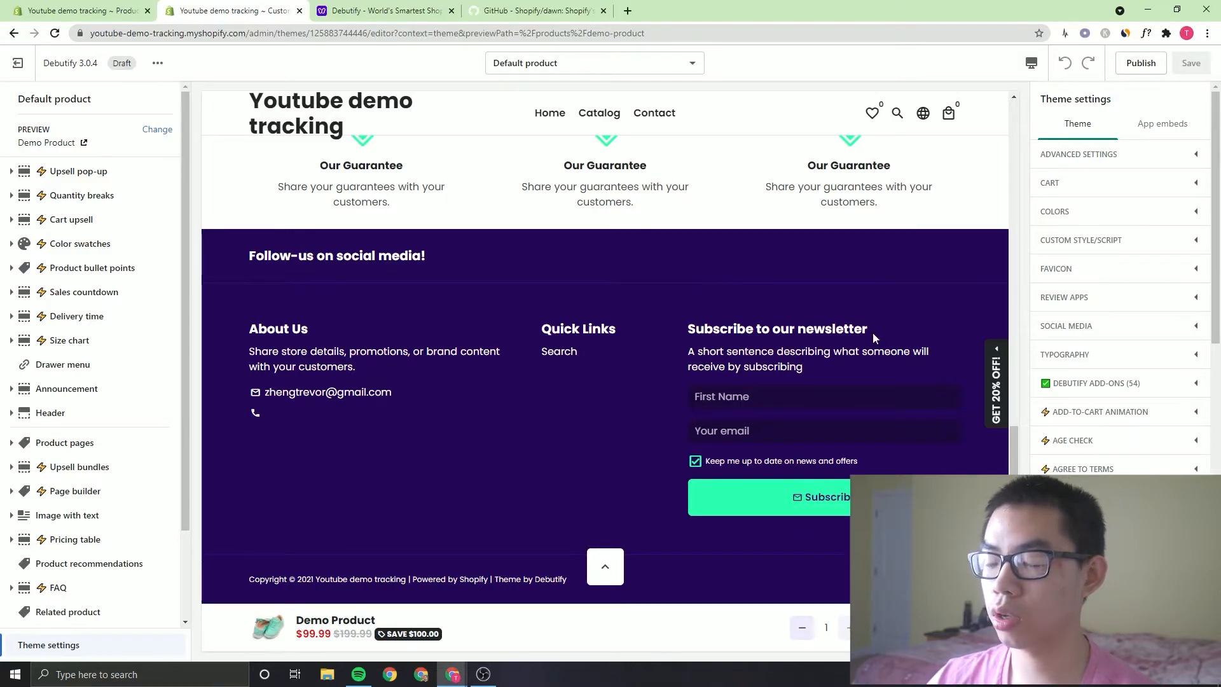
scroll(873, 332, "up", 15)
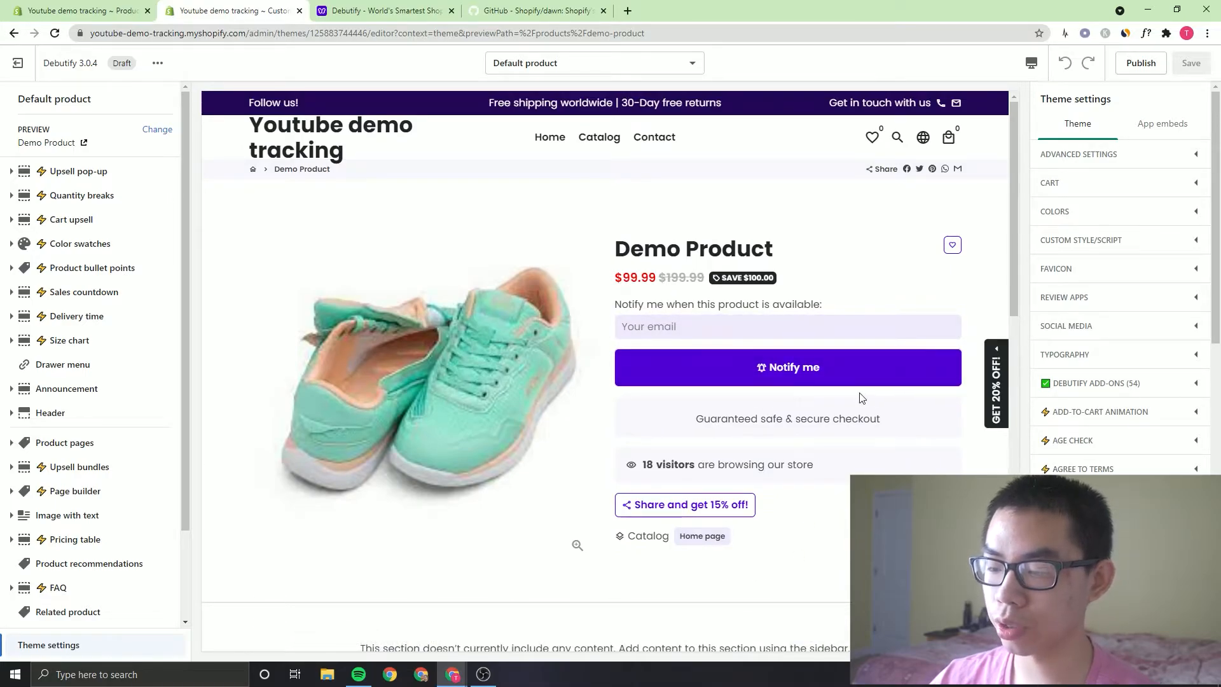
left_click(777, 380)
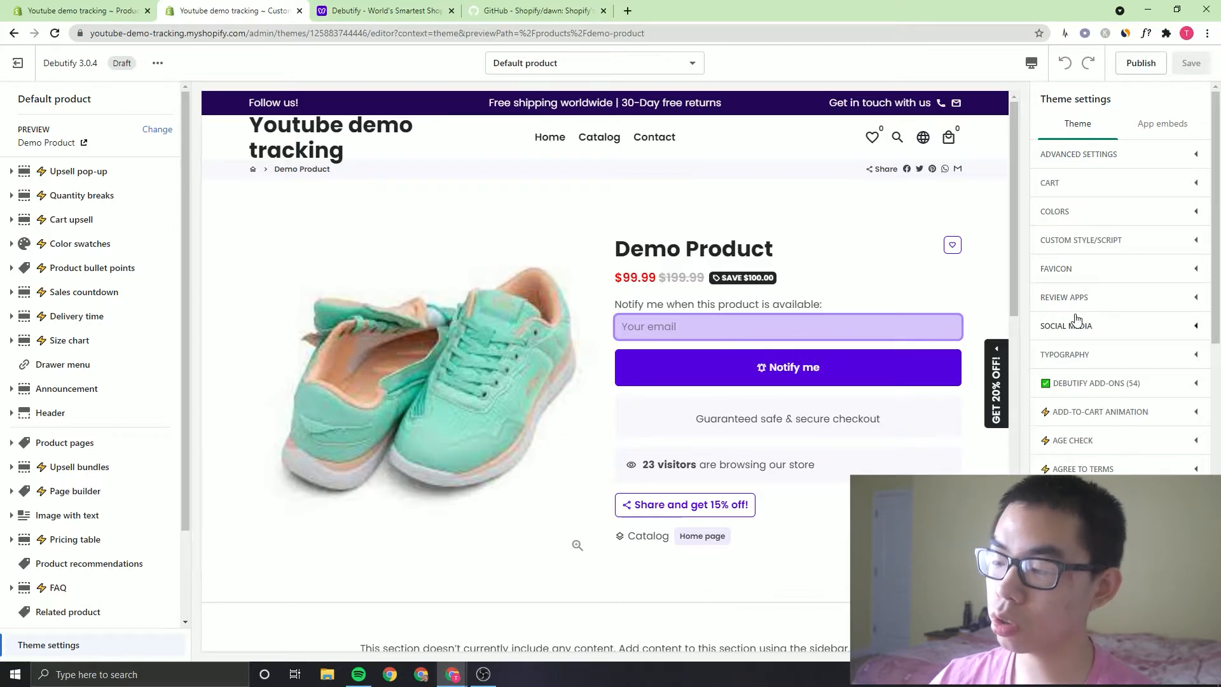
- View the product template's Page builder section settings, expand Image with text, and return to the start of the product preview
scroll(61, 320, "down", 2)
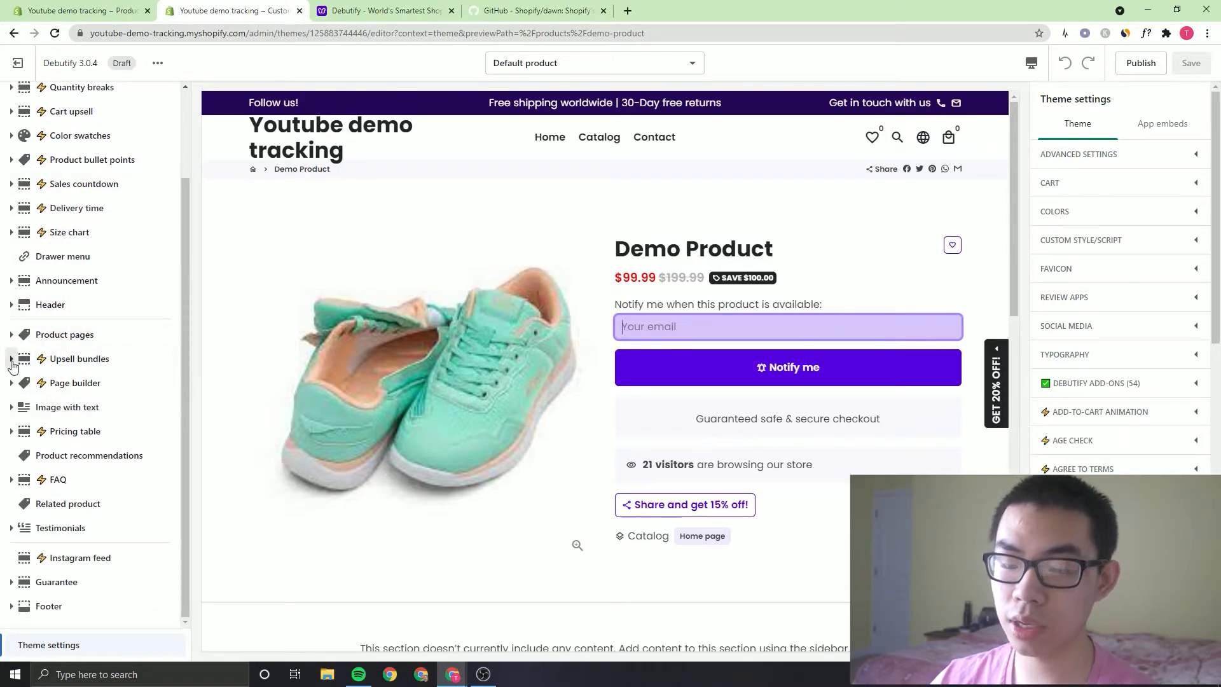
left_click(96, 389)
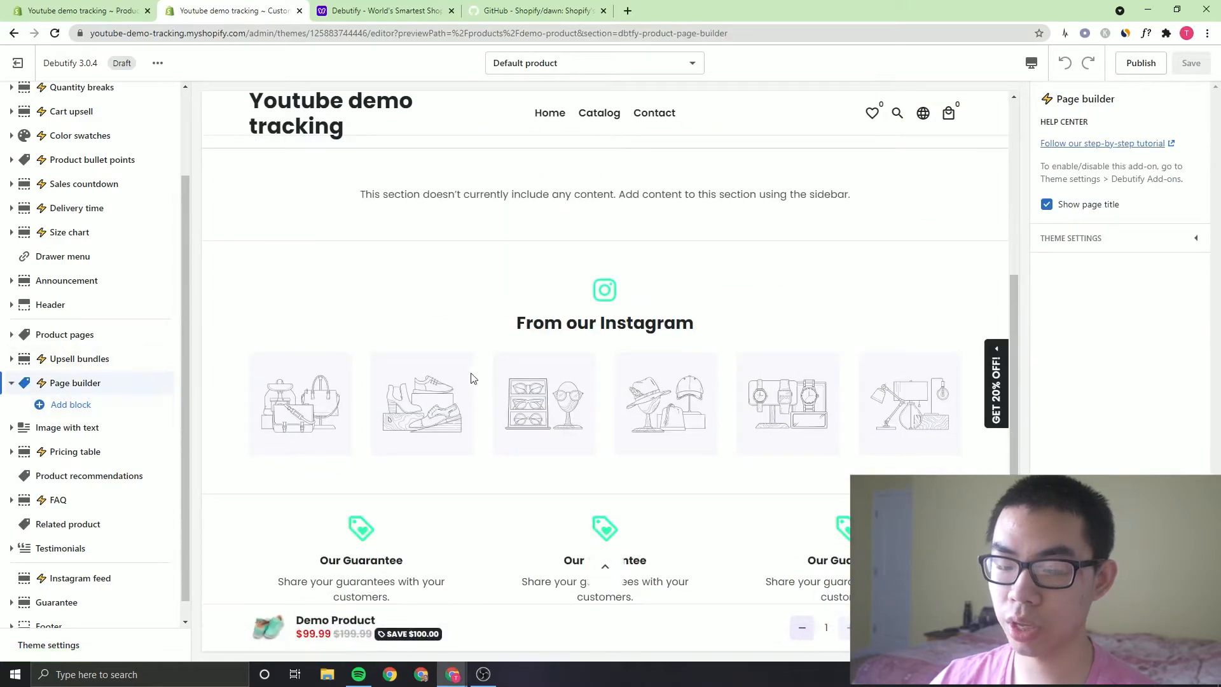
left_click(12, 426)
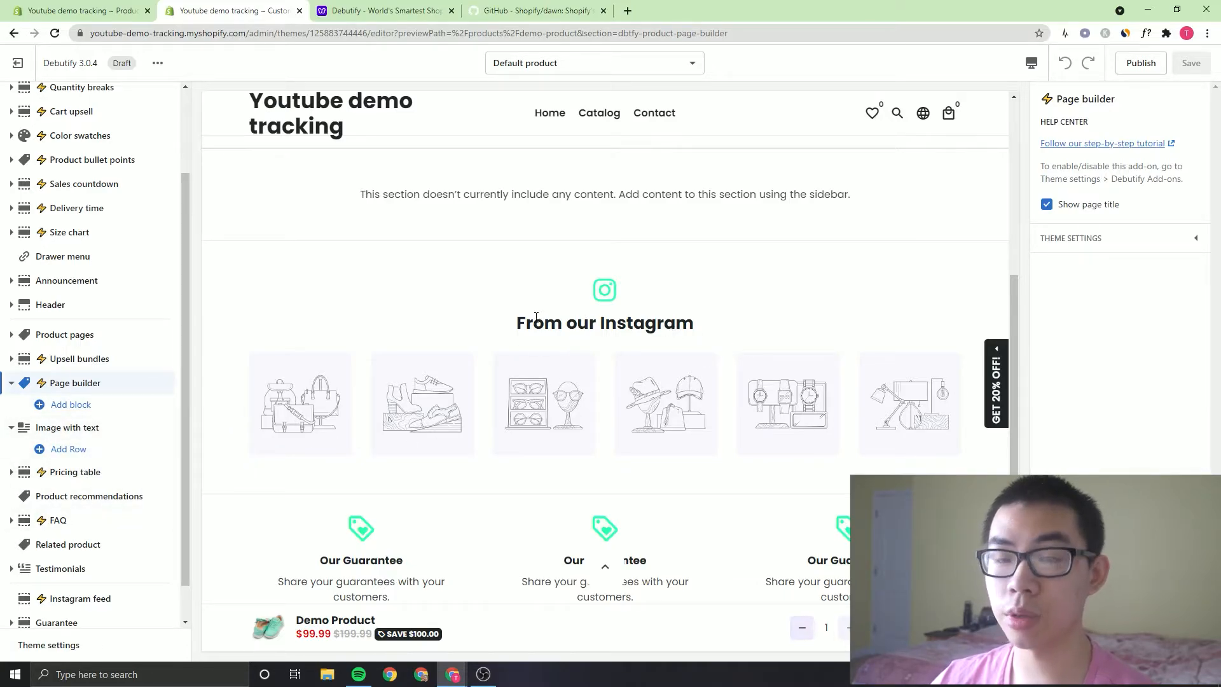
scroll(502, 344, "up", 10)
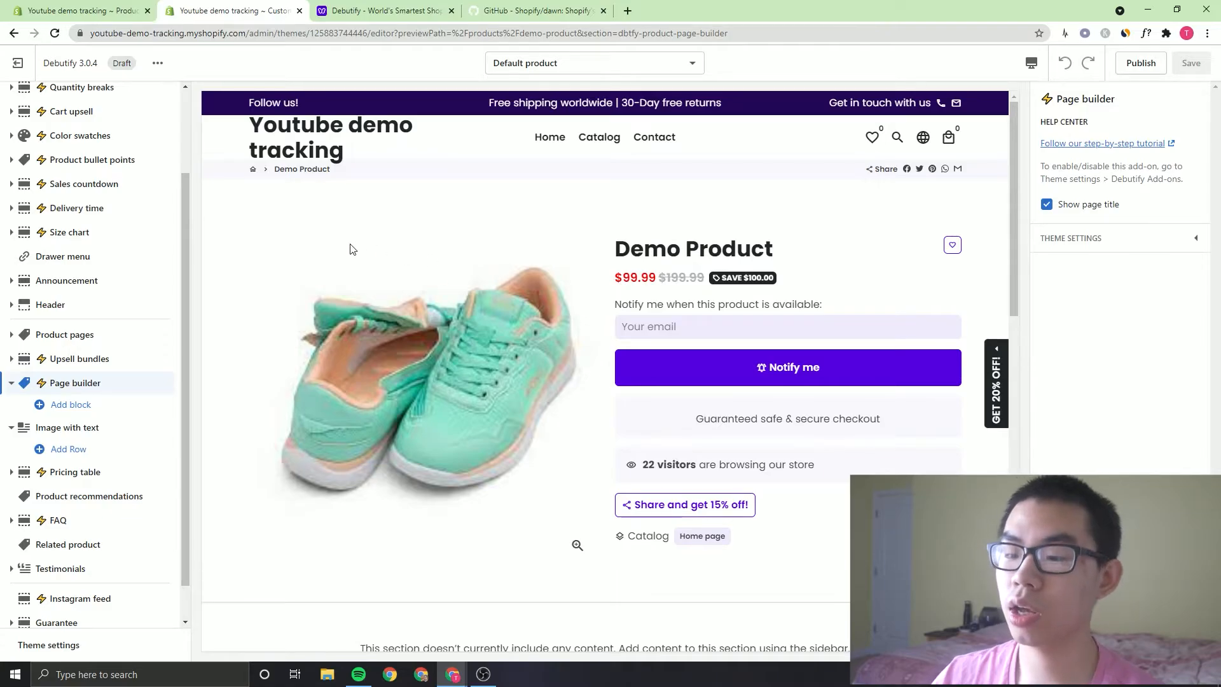
- Leave the Debutify editor and open the Dawn-main theme from the theme library for customizing
left_click(18, 65)
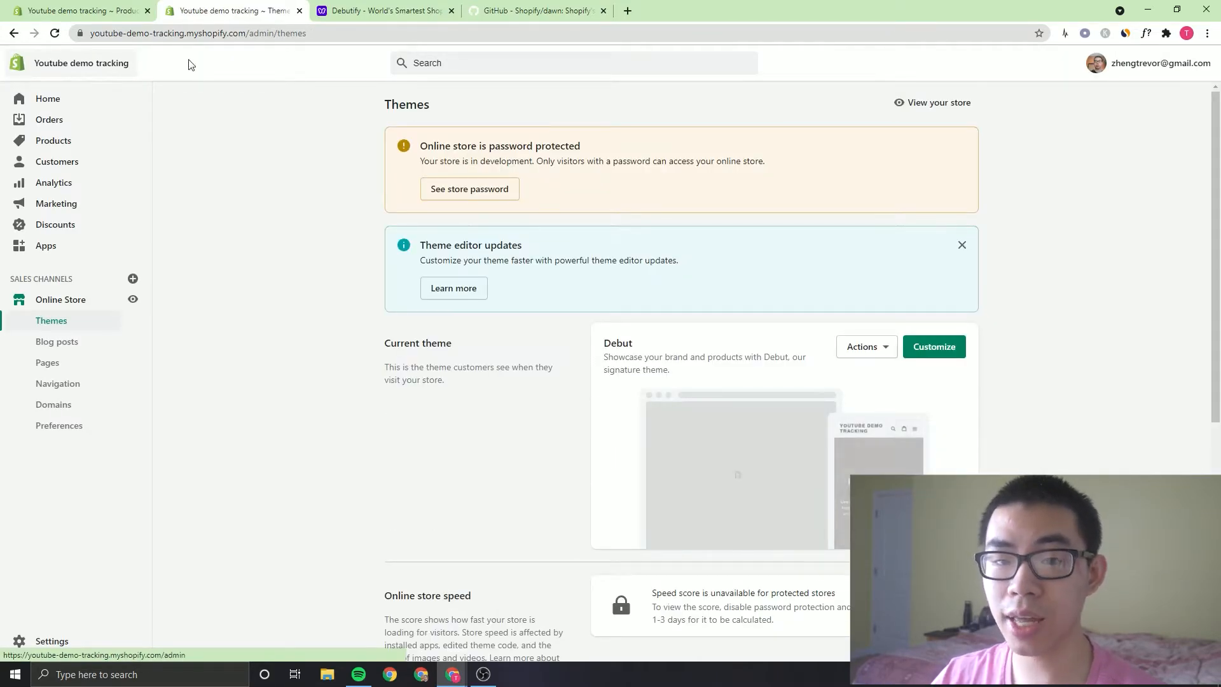
scroll(806, 300, "down", 6)
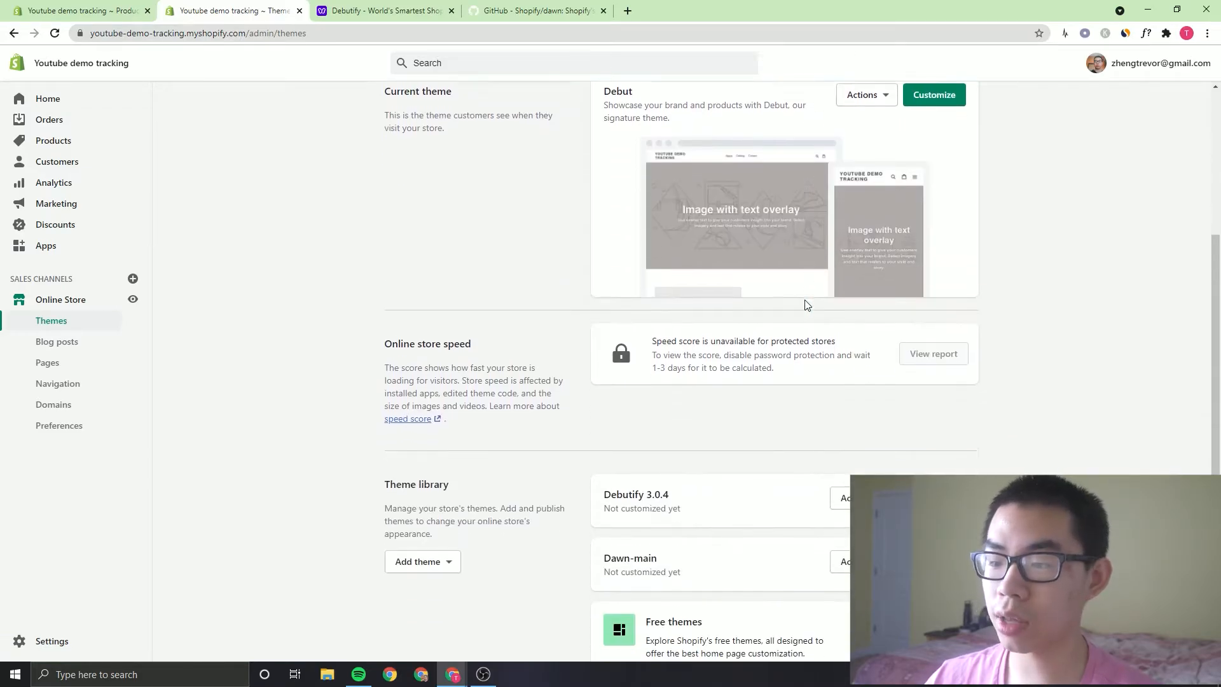
left_click(919, 420)
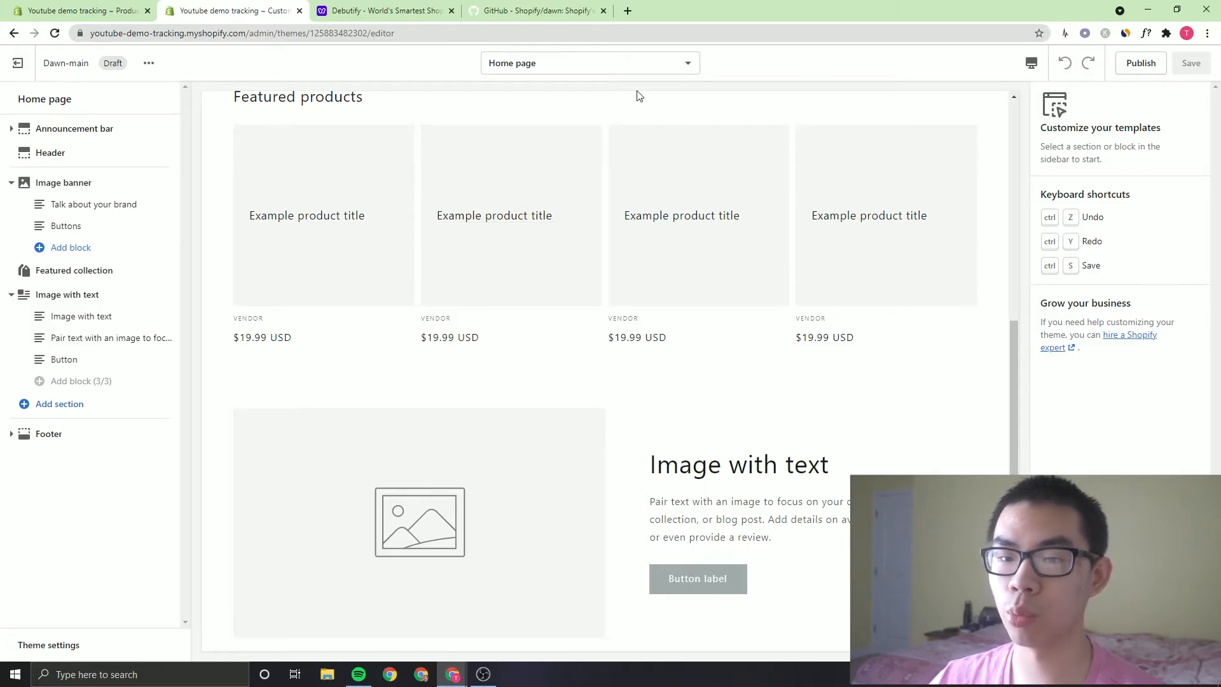
- View the list of available page templates and look over the Dawn home page preview
left_click(535, 64)
scroll(236, 233, "up", 4)
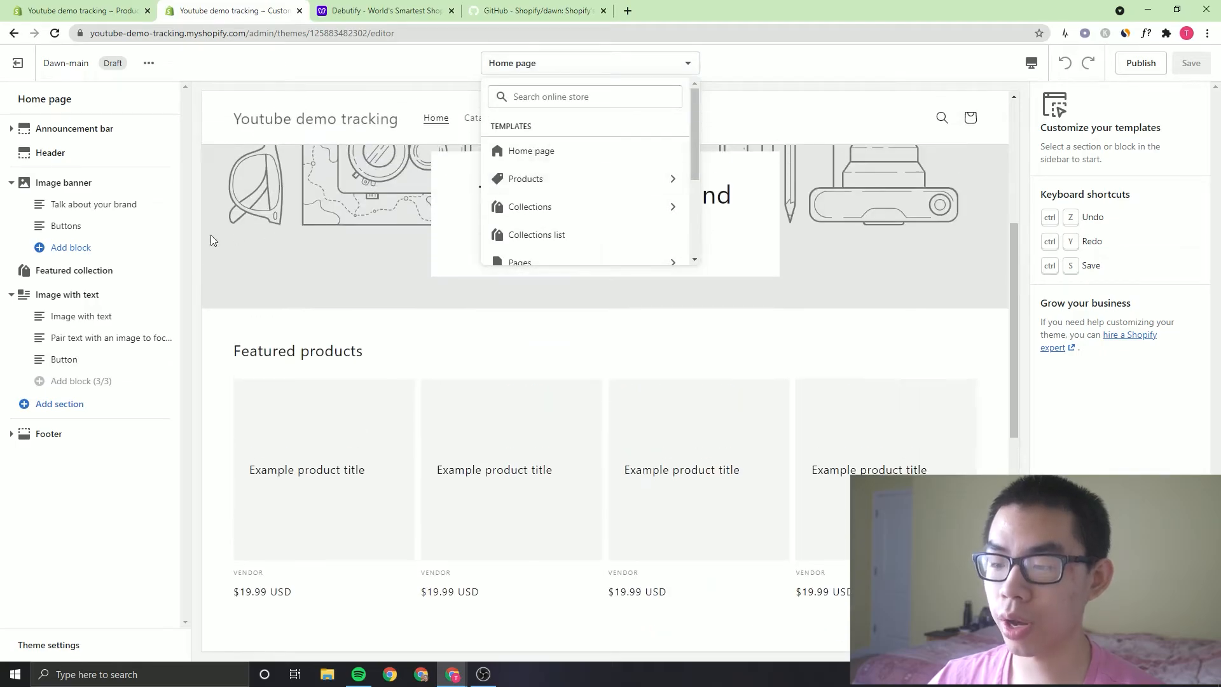
scroll(212, 132, "up", 4)
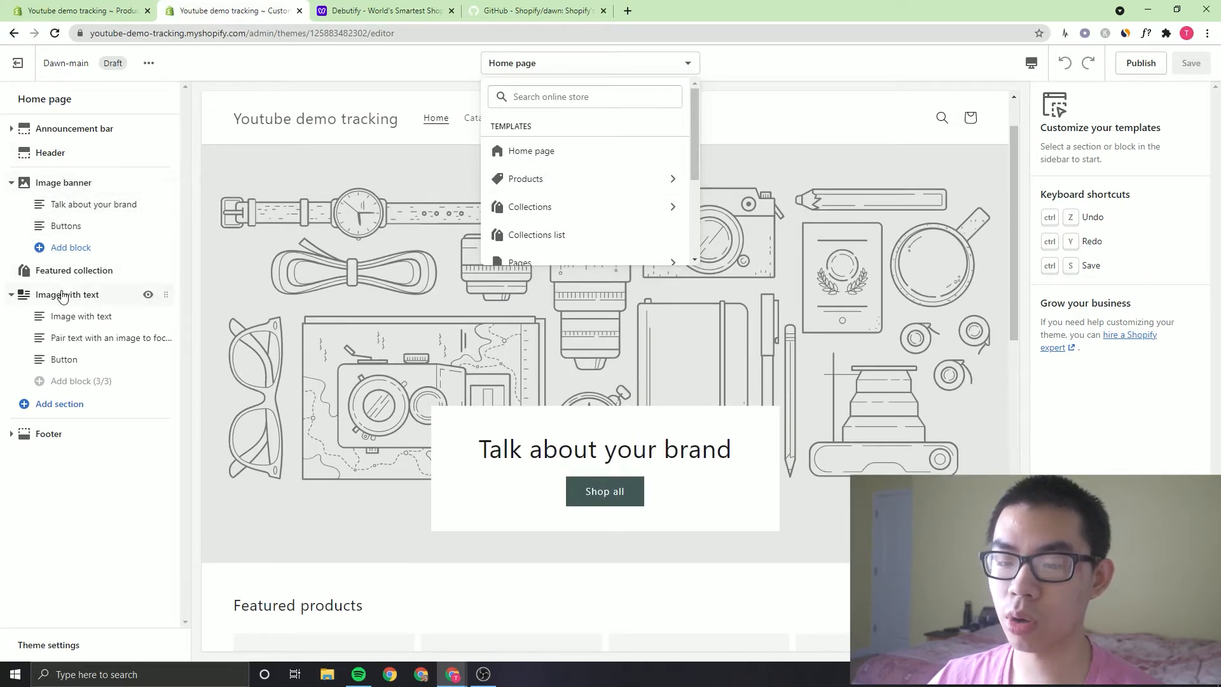
- Browse the theme sections that can be added to the Dawn home page
left_click(56, 404)
scroll(92, 175, "down", 3)
scroll(90, 171, "up", 3)
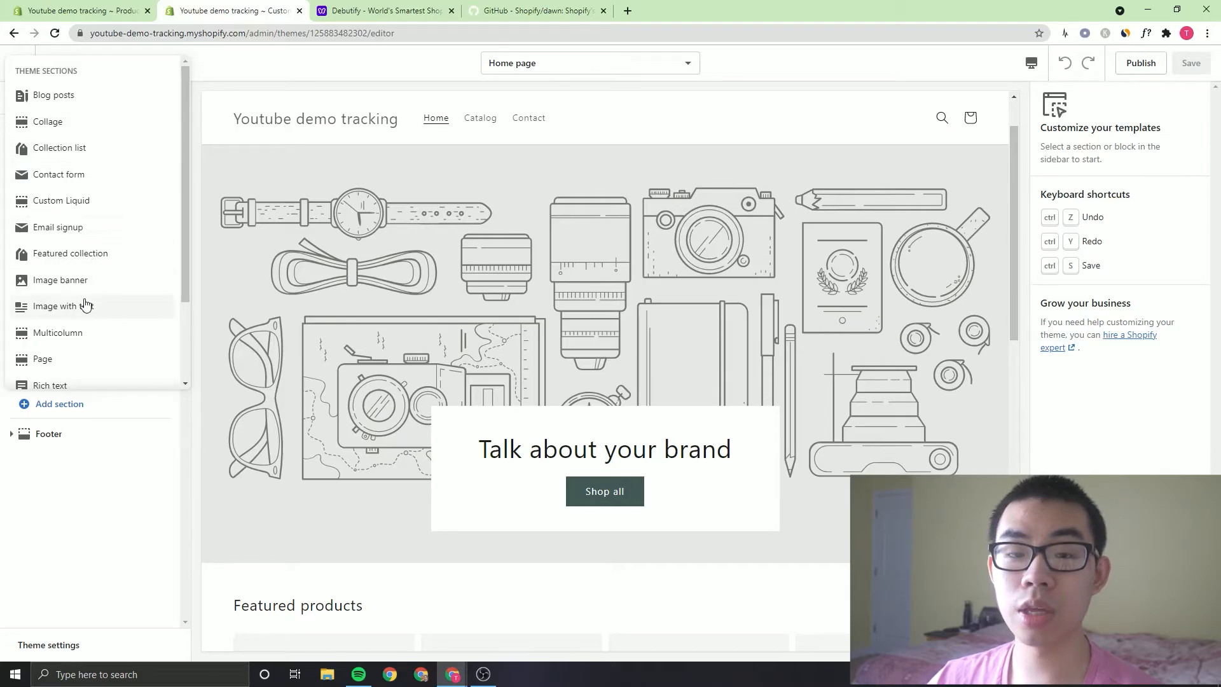
scroll(96, 337, "down", 2)
left_click(47, 308)
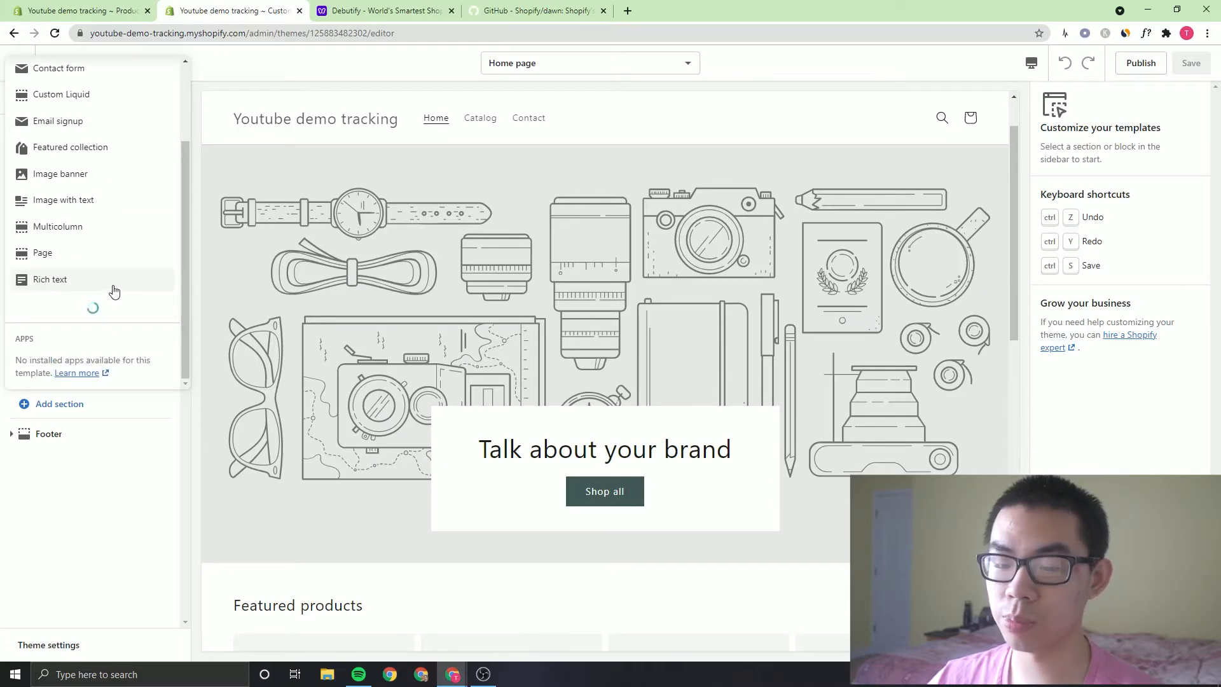
scroll(115, 288, "up", 2)
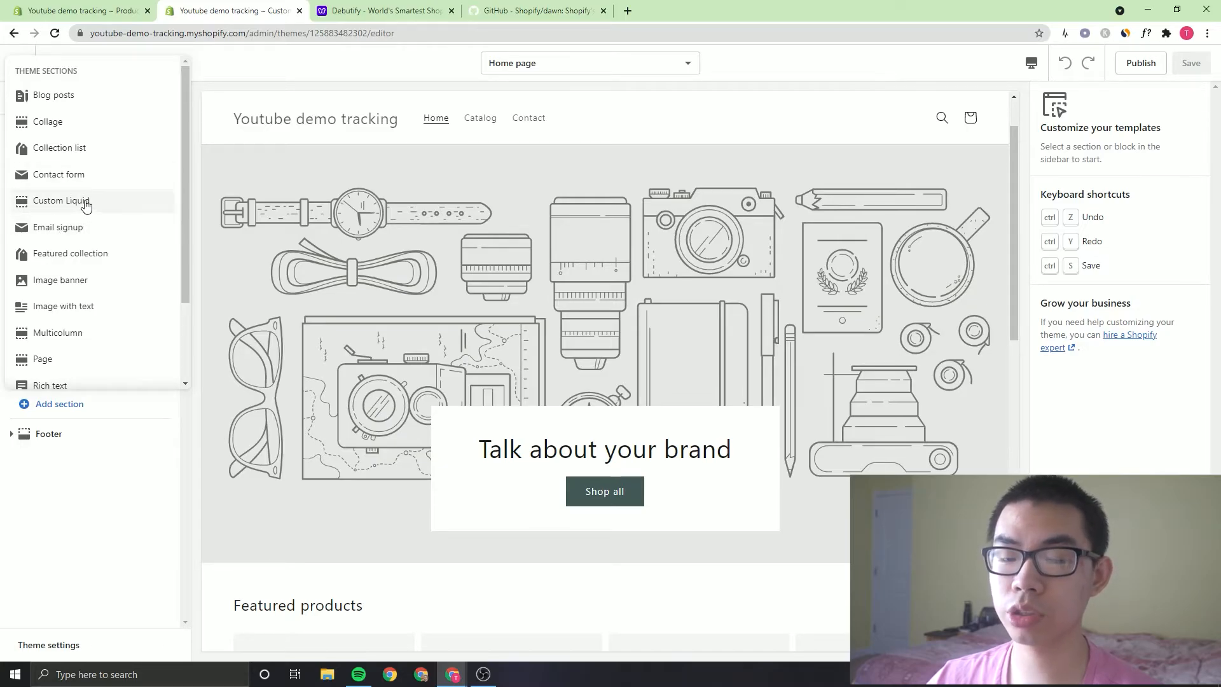
scroll(84, 267, "down", 1)
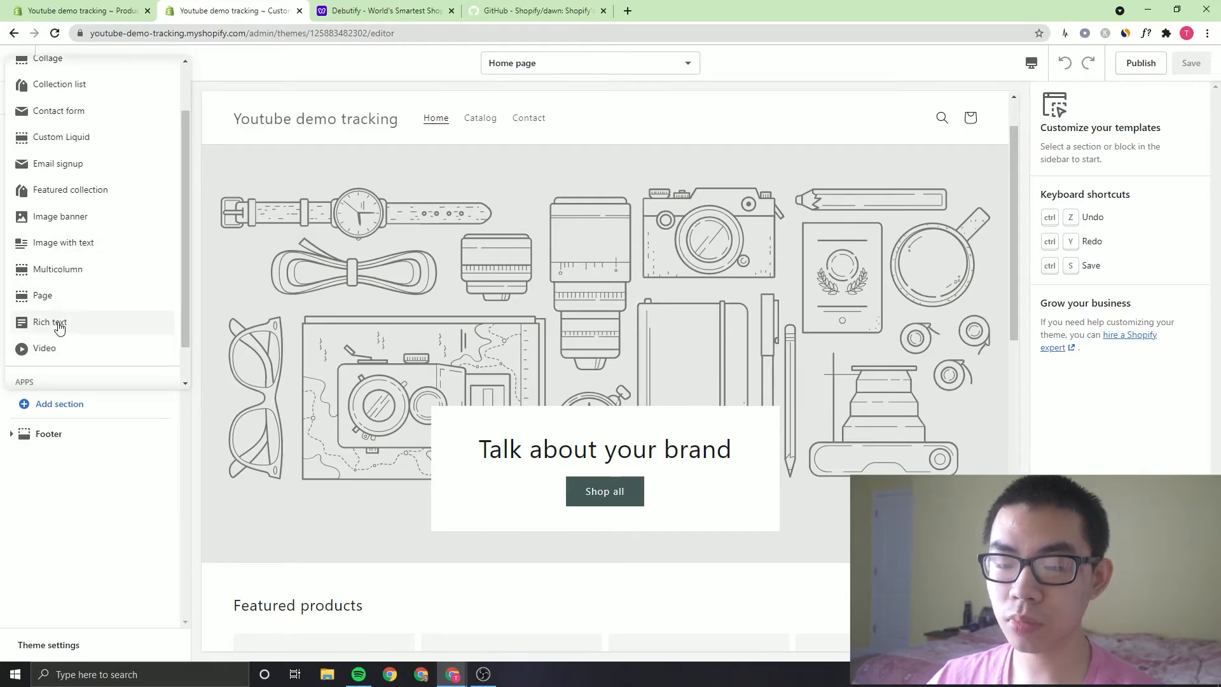
- Close the list of addable sections and open the Demo Product page in the Default product template
scroll(104, 294, "up", 1)
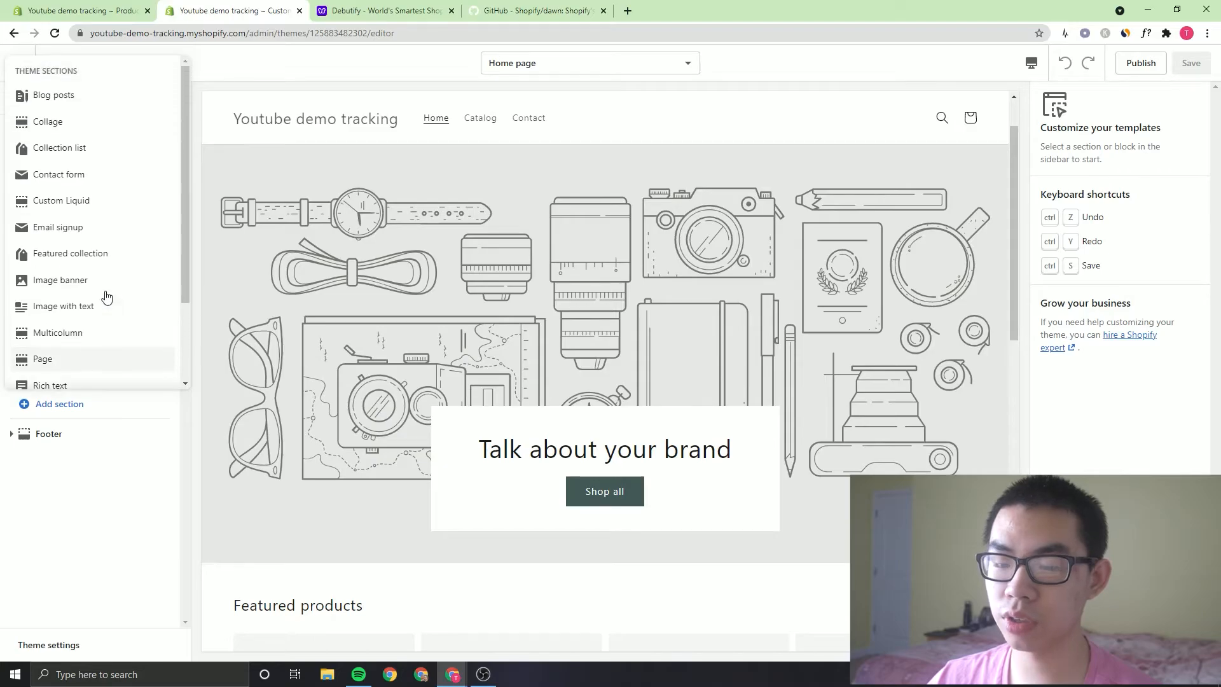
left_click(88, 526)
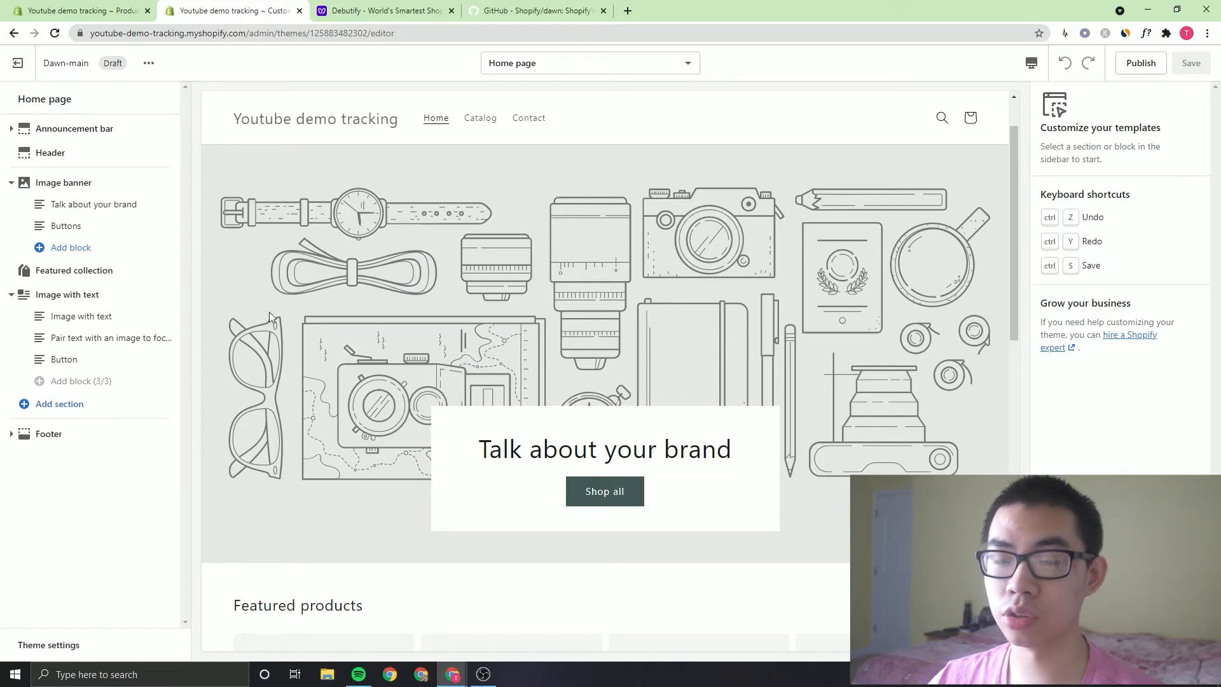
left_click(523, 63)
left_click(537, 176)
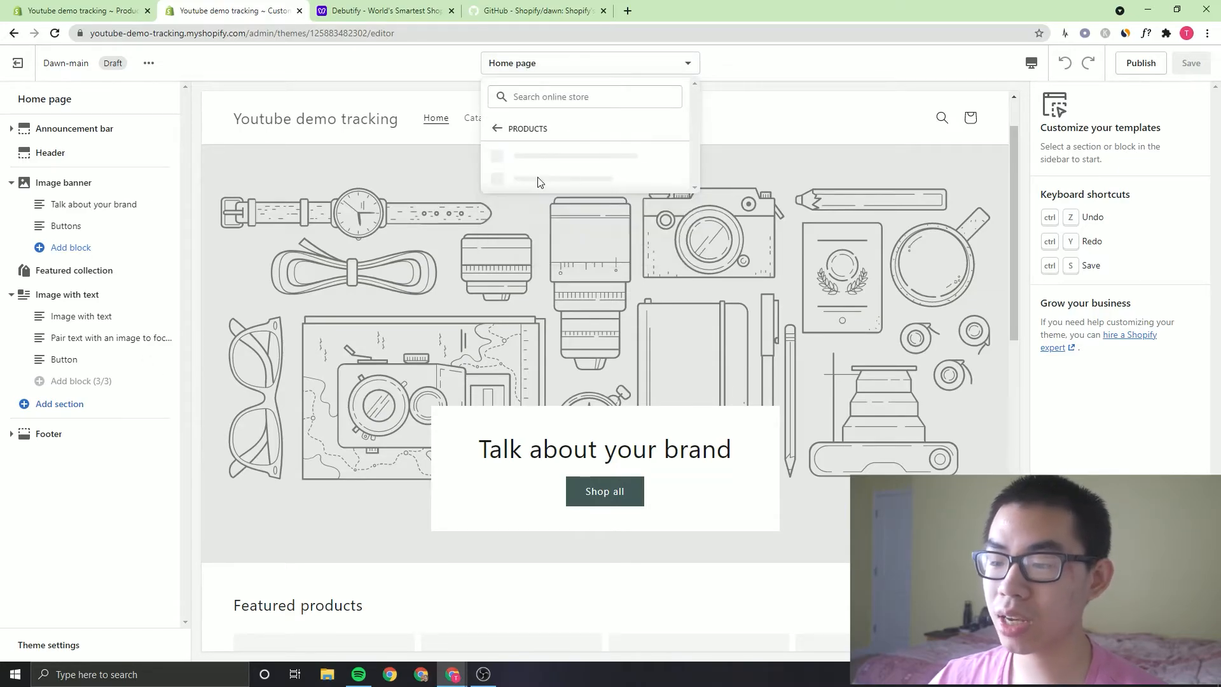
left_click(536, 156)
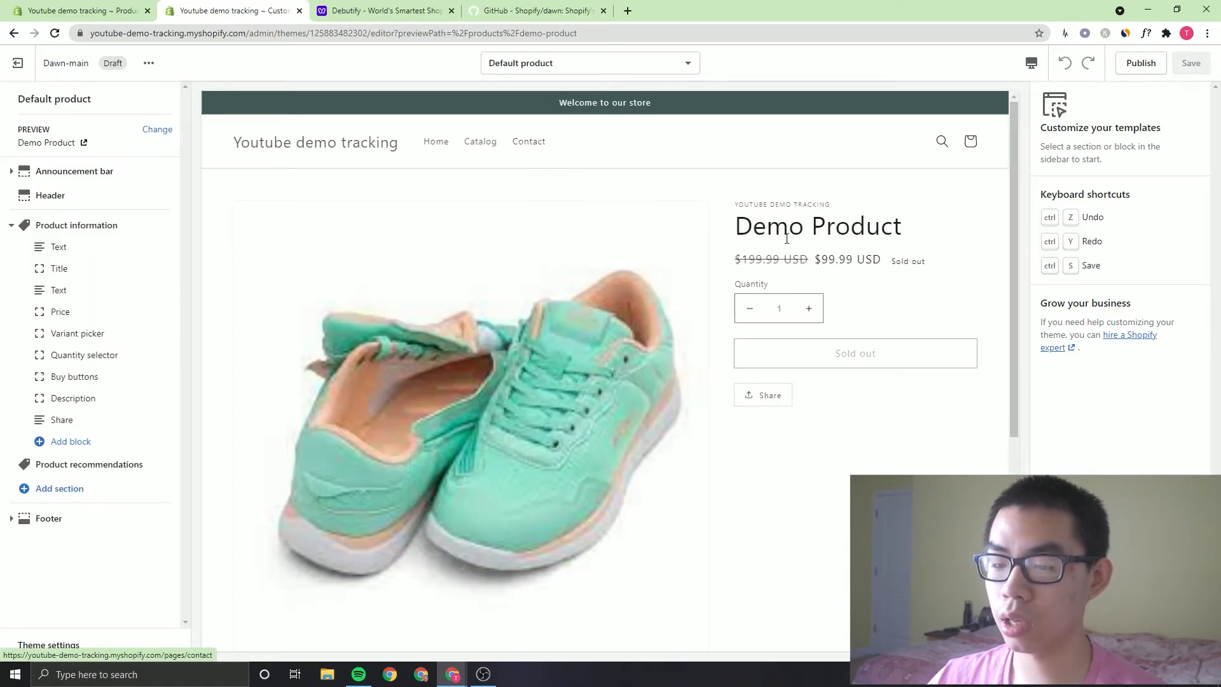
- Look over the Demo Product page preview in the Dawn theme from header to footer
scroll(787, 244, "down", 2)
scroll(786, 232, "up", 2)
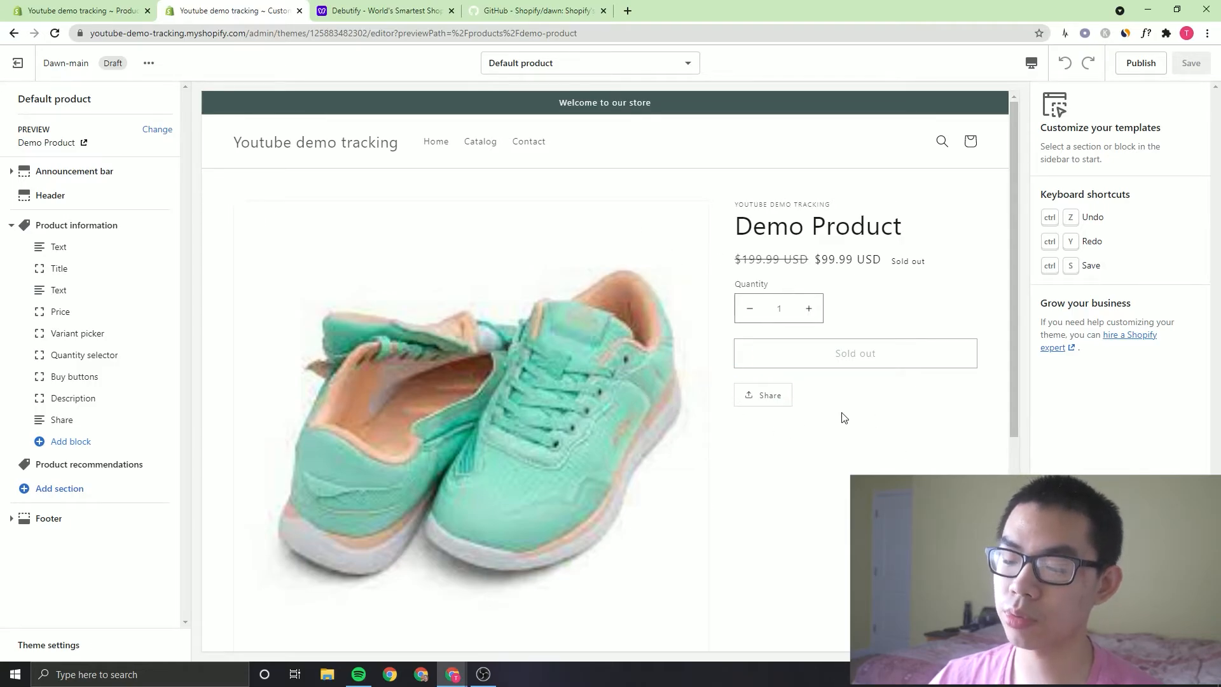
scroll(235, 397, "down", 2)
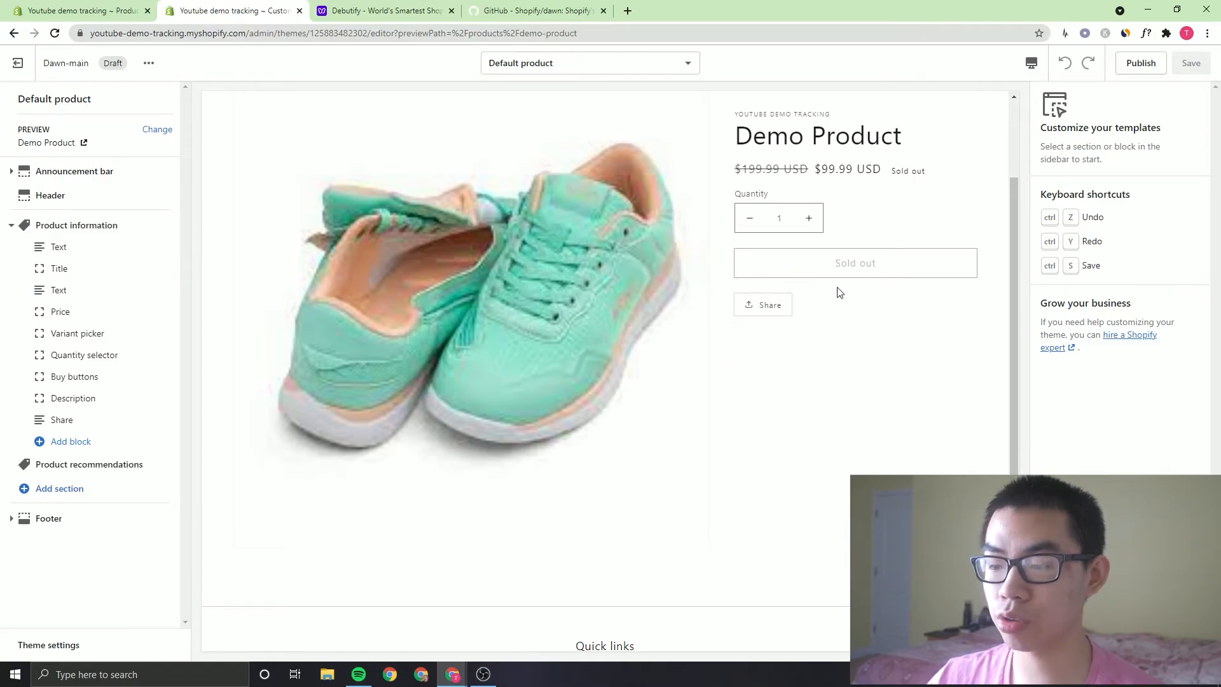
scroll(933, 428, "down", 3)
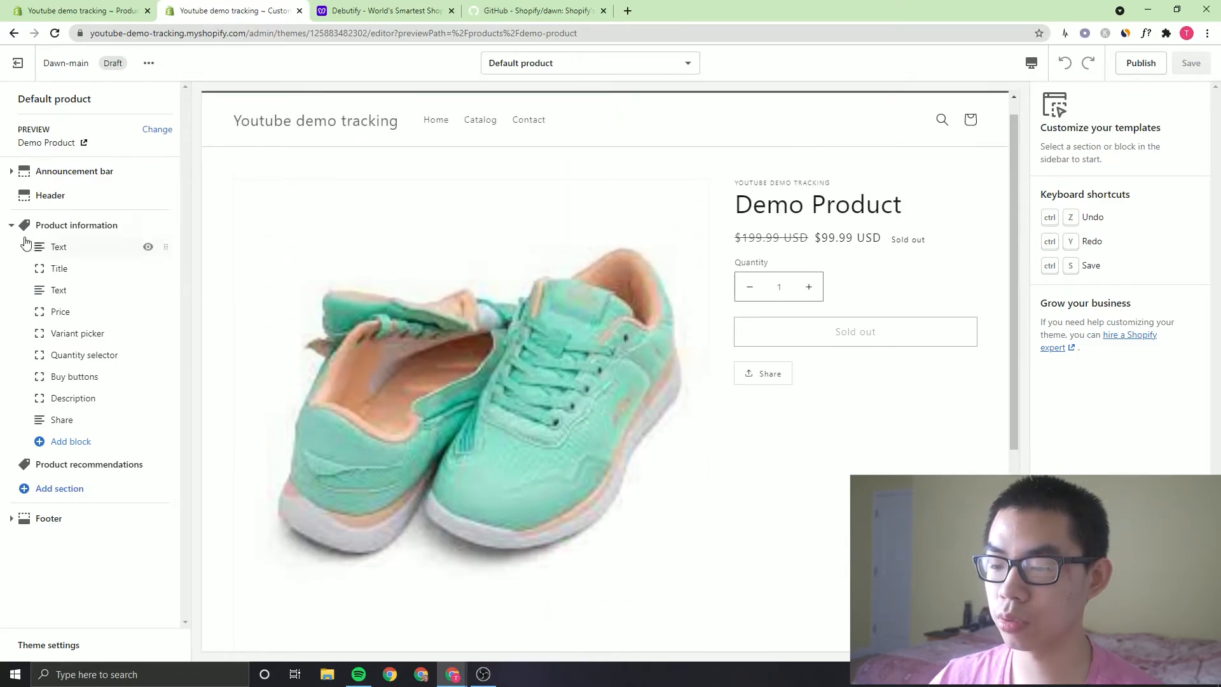
- View the settings of the Vendor text block, including its dynamic source options, and of the Product subtitle text block
left_click(58, 250)
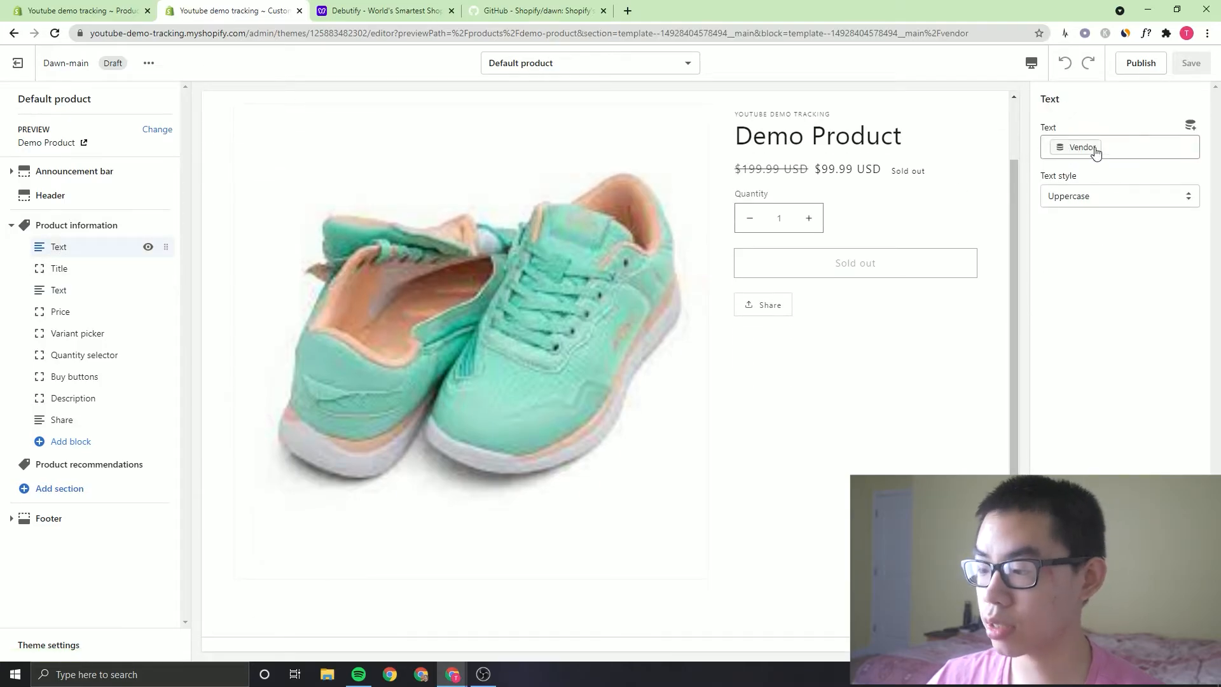
left_click(1079, 149)
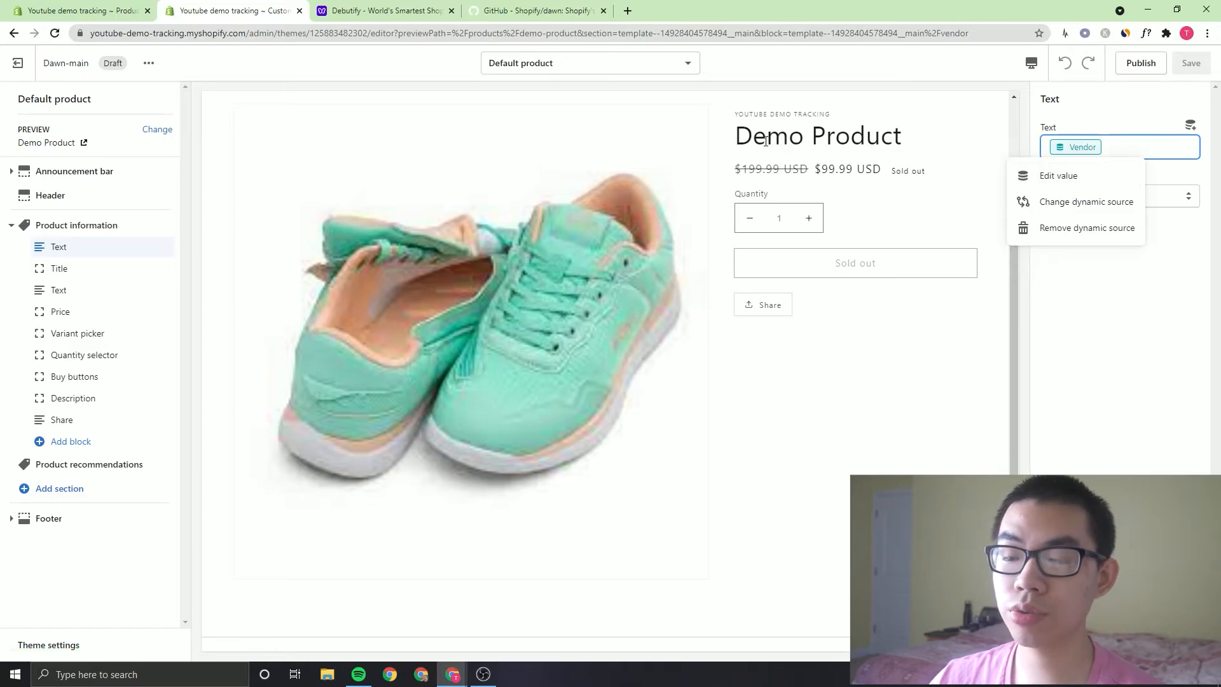
left_click(1142, 368)
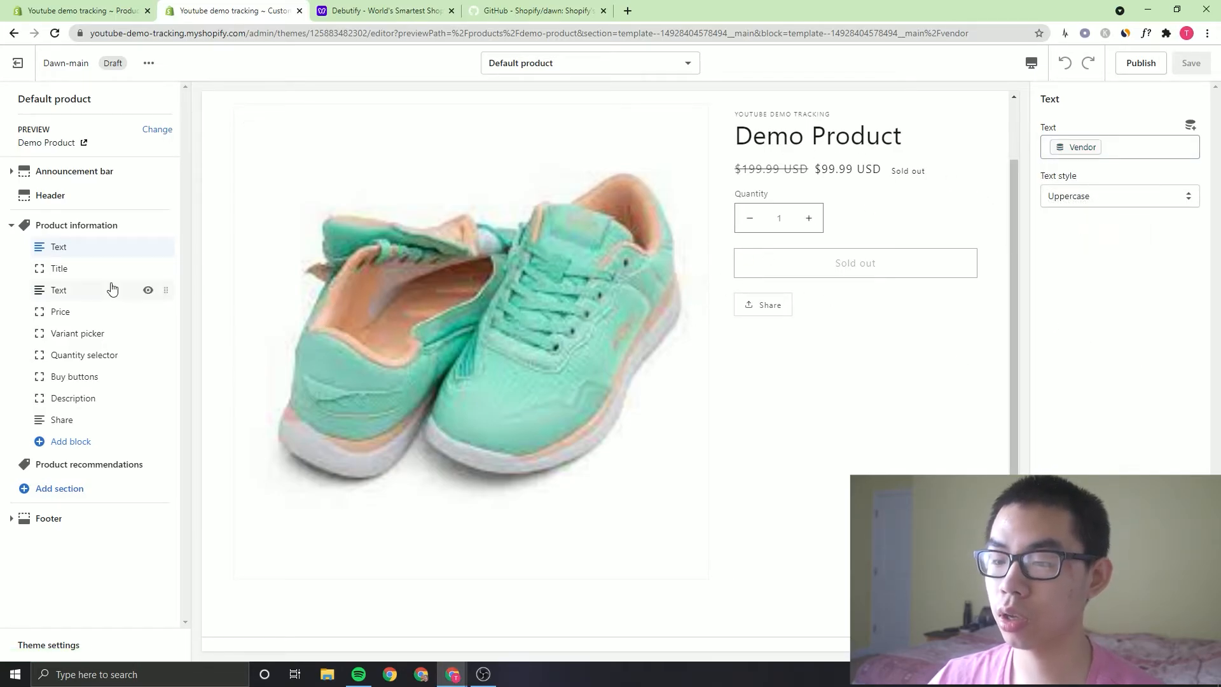
left_click(159, 274)
left_click(96, 290)
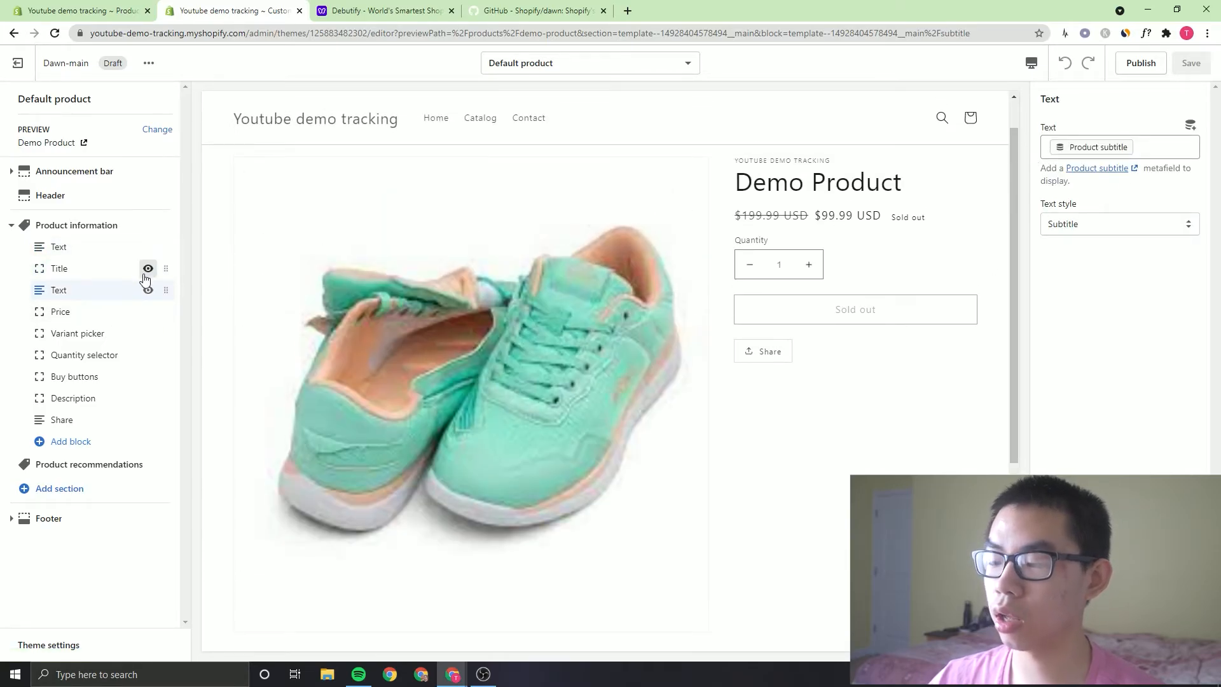
- Check the Price block's settings and set the Variant picker's type to Dropdown
left_click(72, 319)
left_click(93, 332)
left_click(70, 312)
left_click(61, 335)
left_click(1096, 144)
left_click(1080, 158)
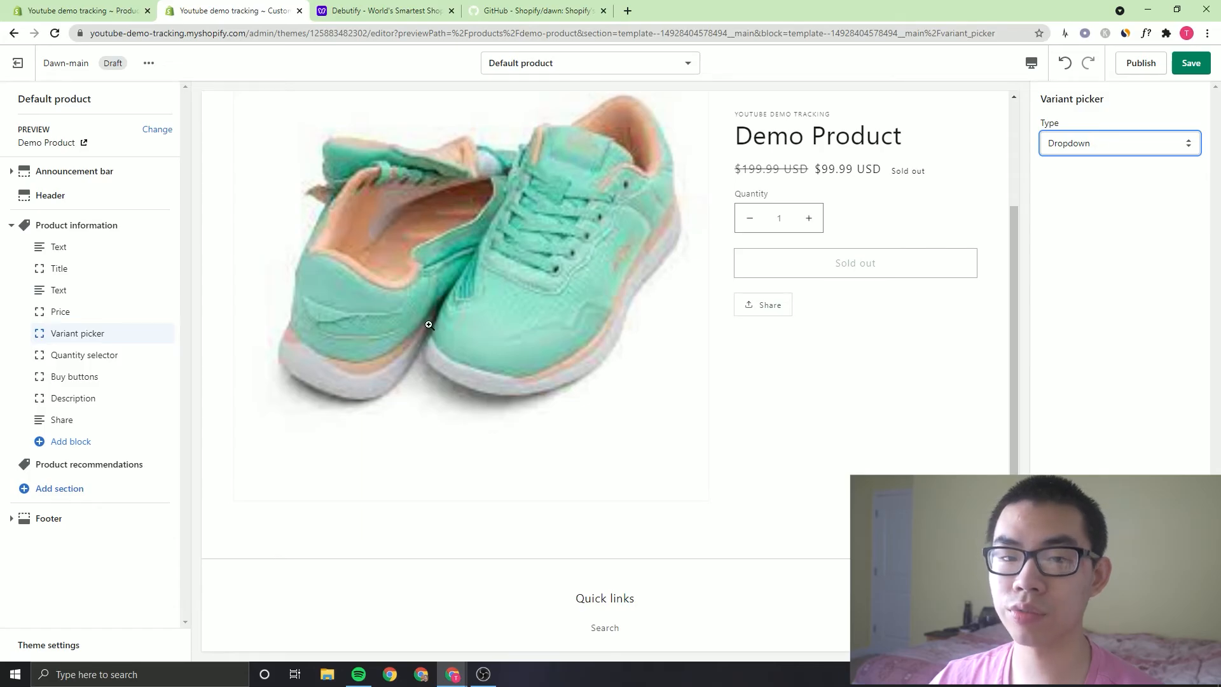
- View the settings of the Quantity selector, Buy buttons, Description and Share blocks
left_click(102, 355)
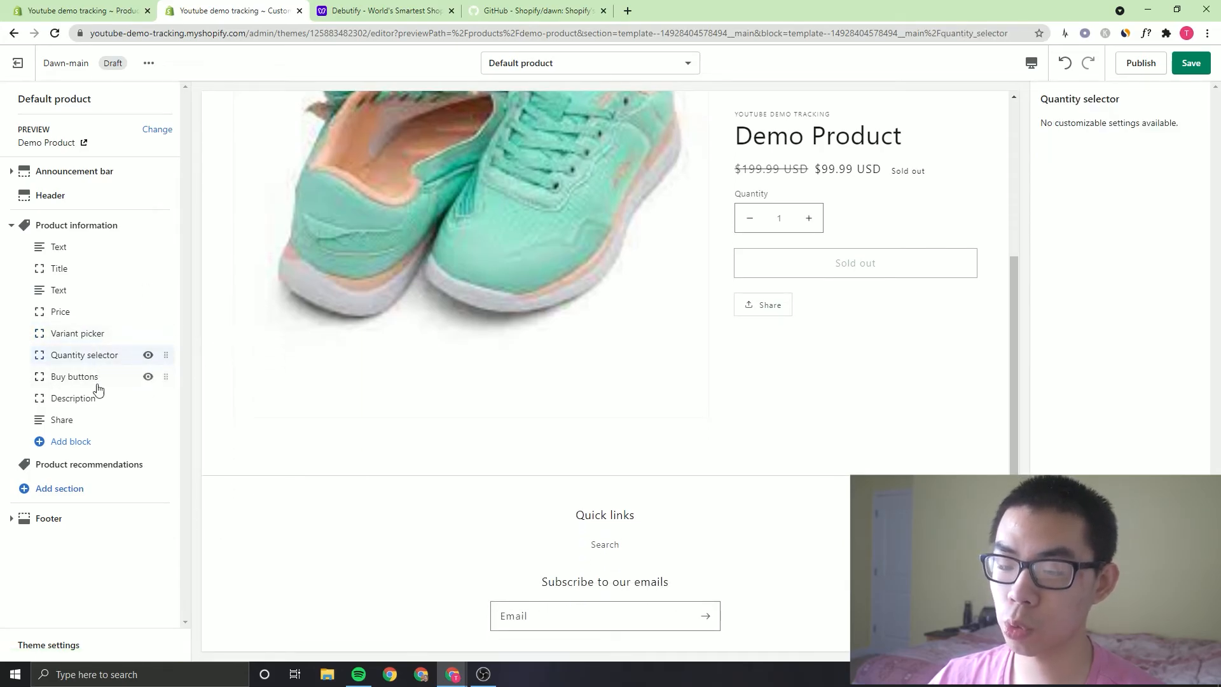
left_click(99, 378)
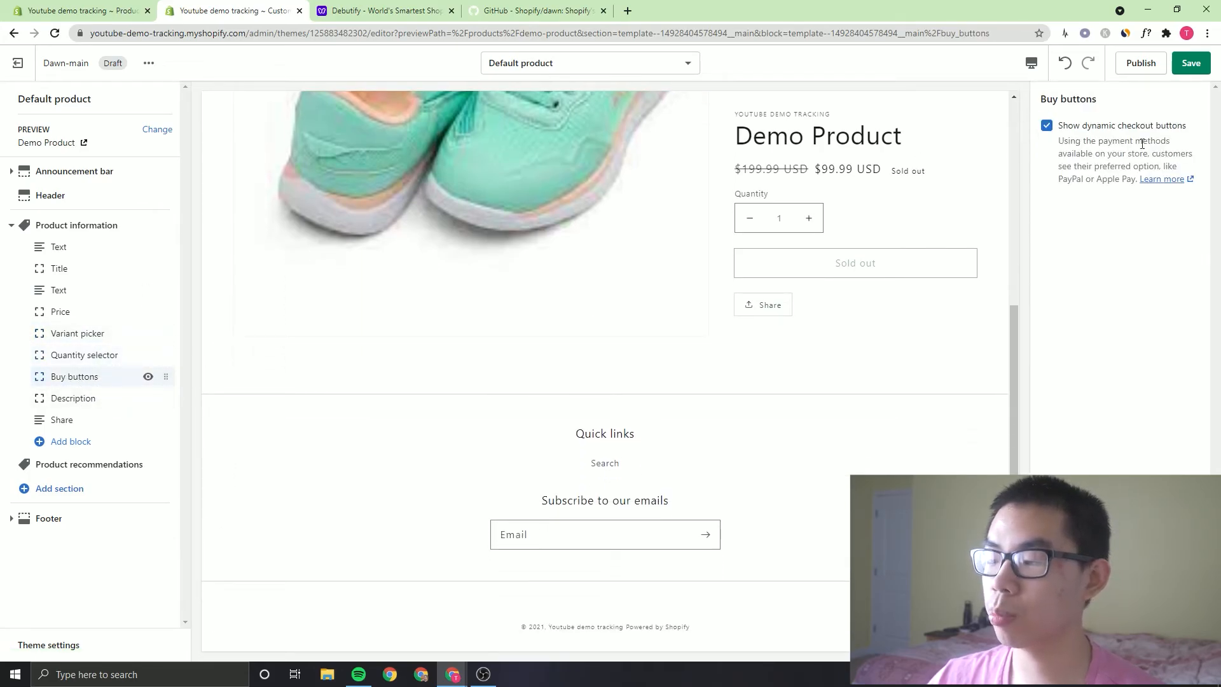
left_click(53, 398)
left_click(66, 420)
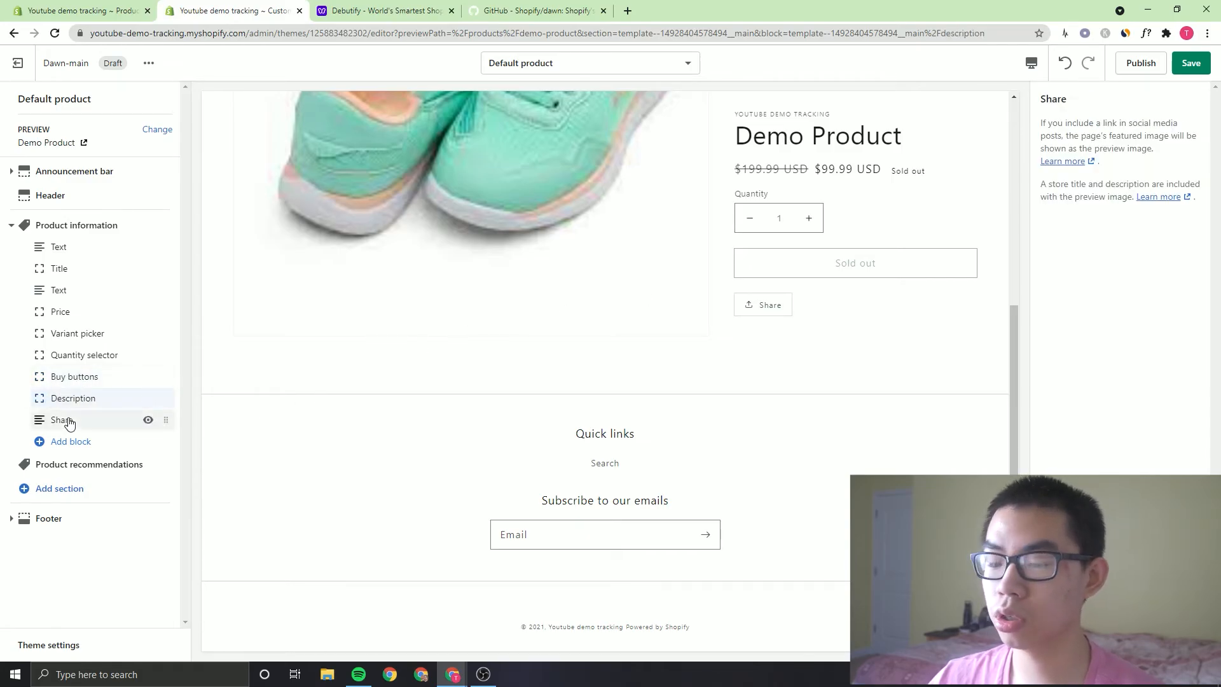
- Add two Collapsible tab blocks below Share in the Product information section
left_click(79, 444)
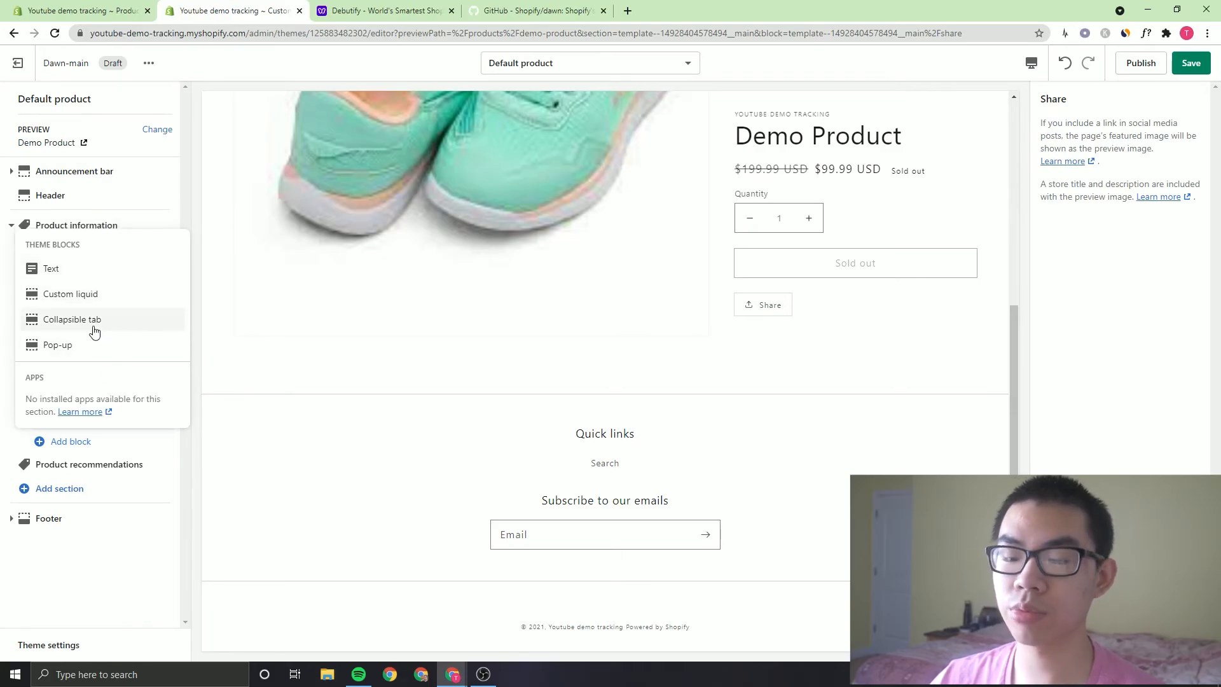
left_click(95, 332)
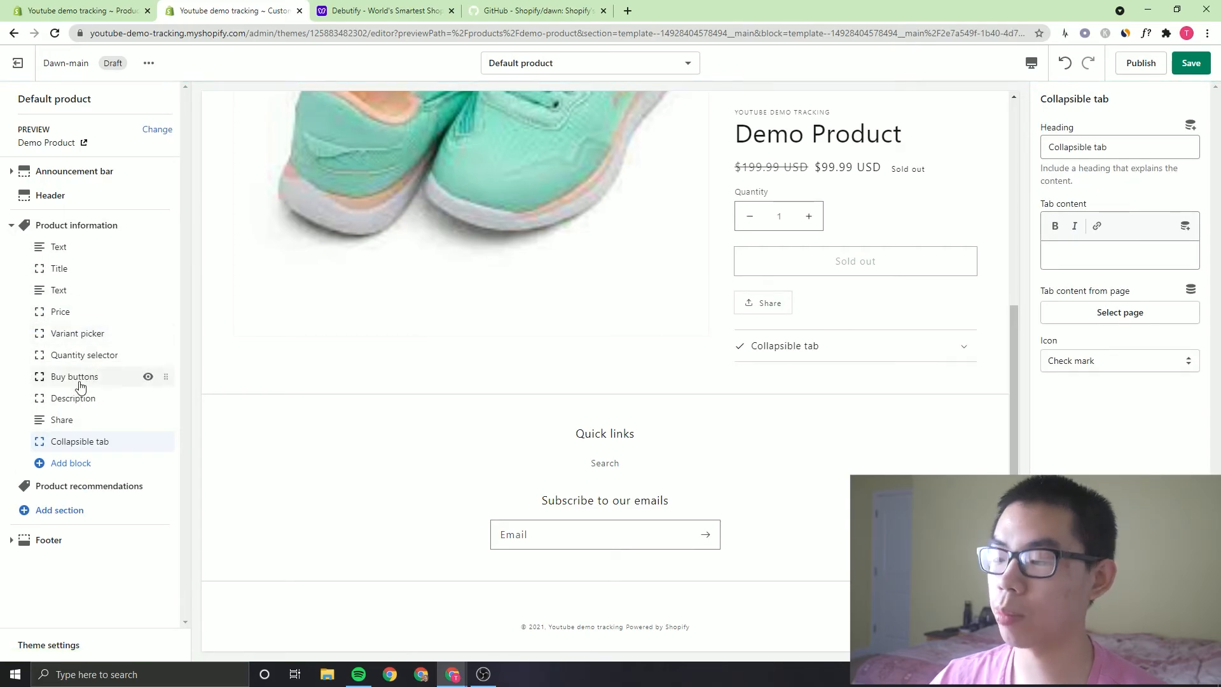
left_click(71, 464)
left_click(68, 325)
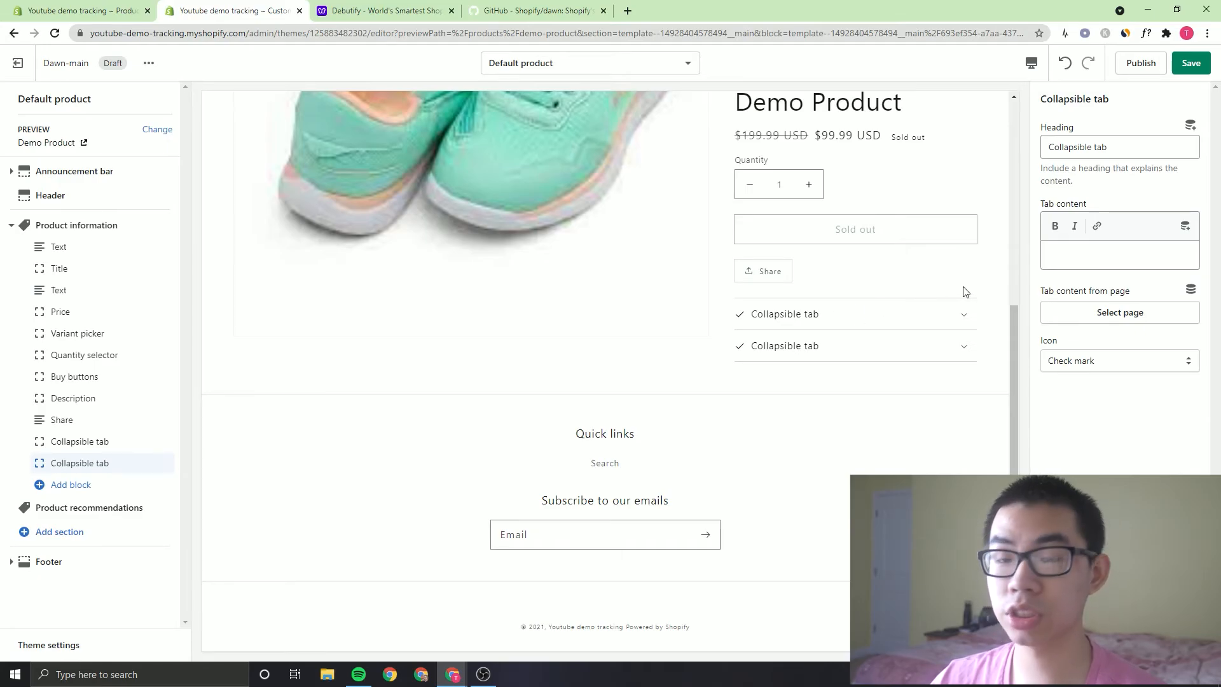
- Set the second collapsible tab's heading to "Shipping Times" and its icon to Lock, and review the product page preview
triple_click(1131, 142)
type("Shipping Times")
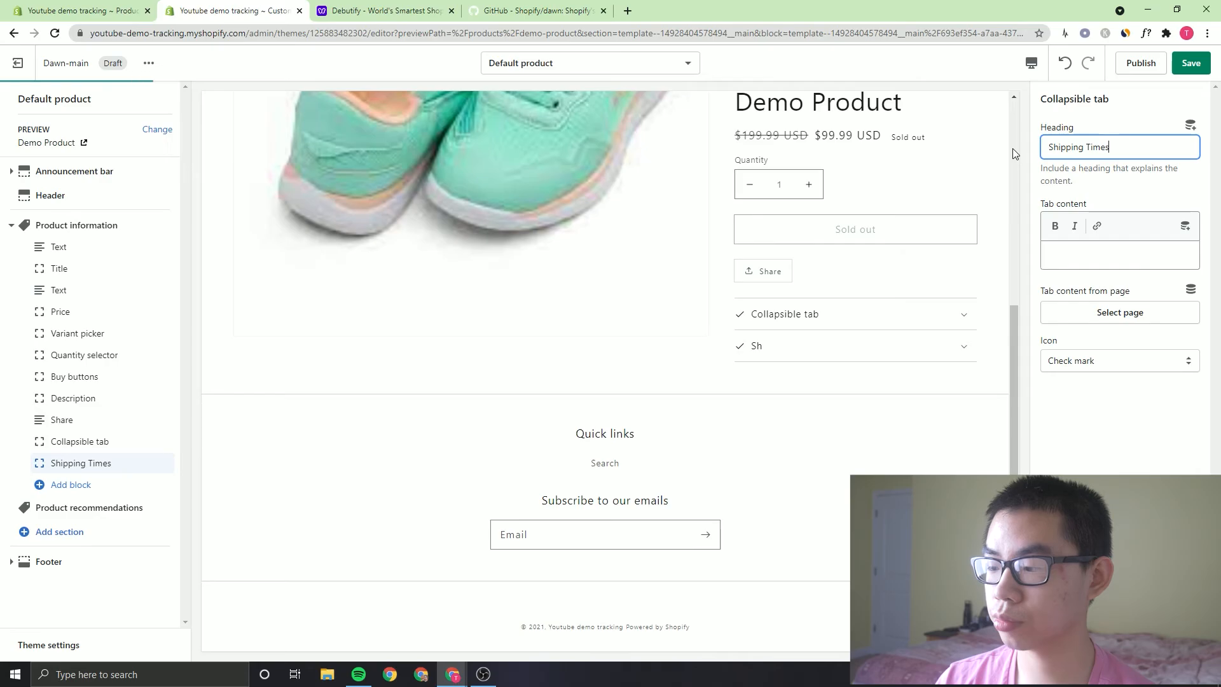
left_click(1074, 360)
left_click(1062, 491)
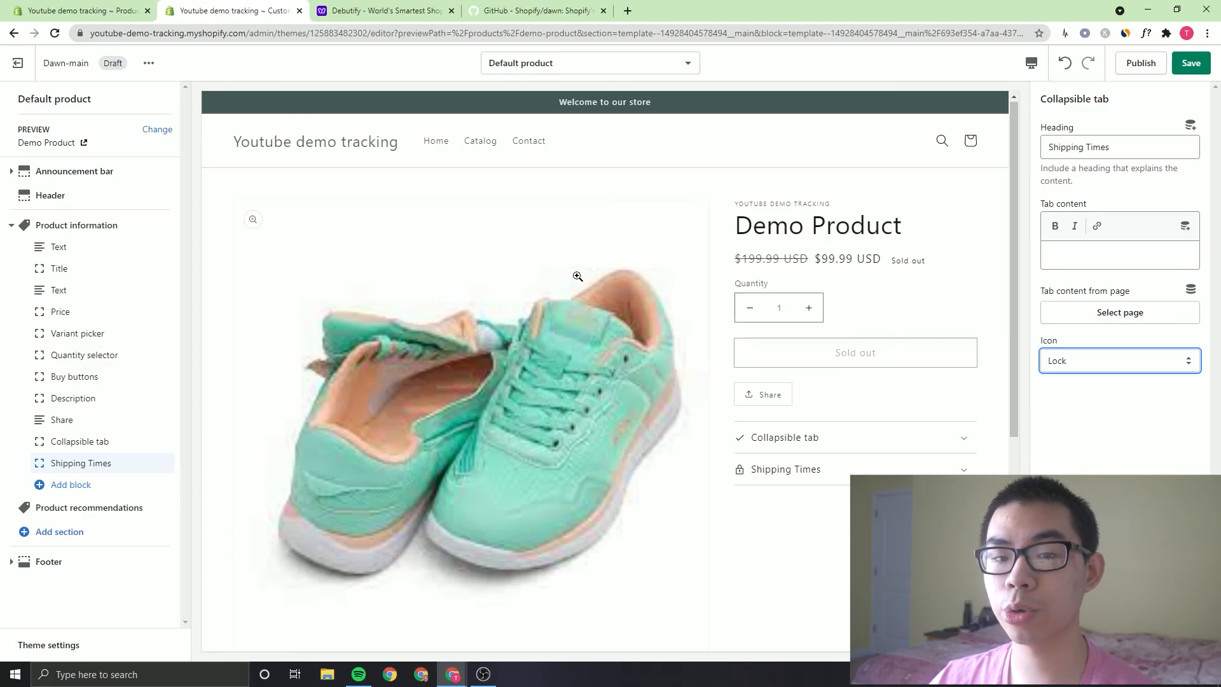
scroll(577, 276, "down", 2)
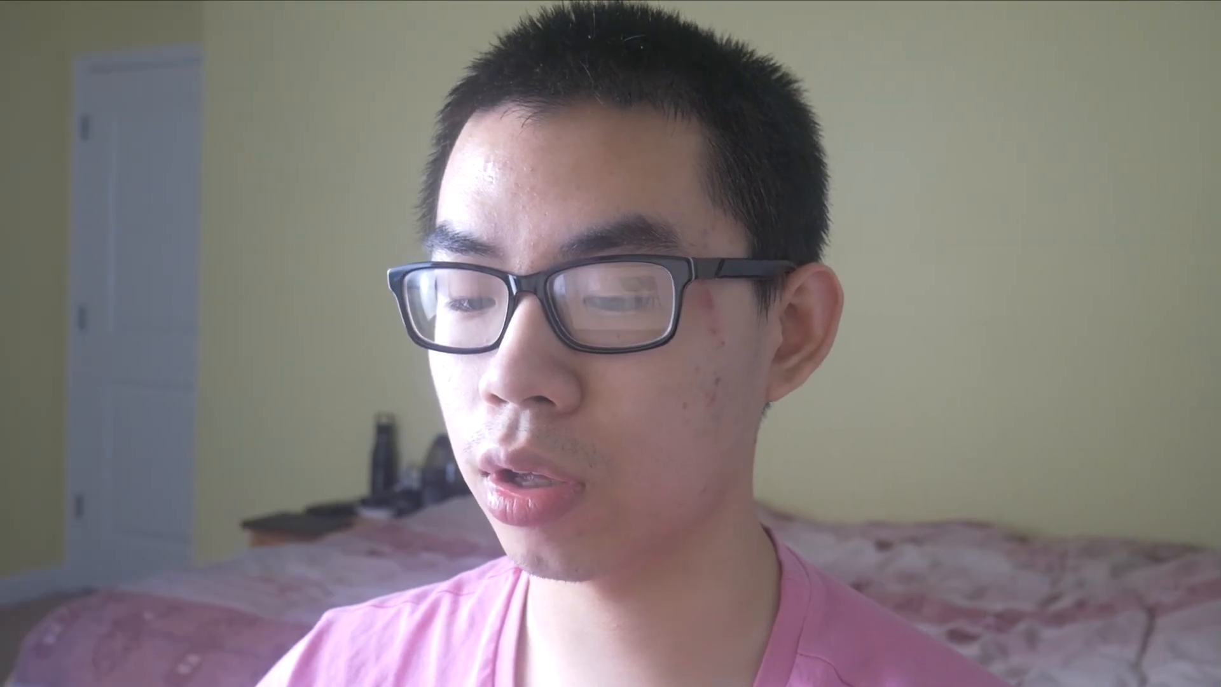